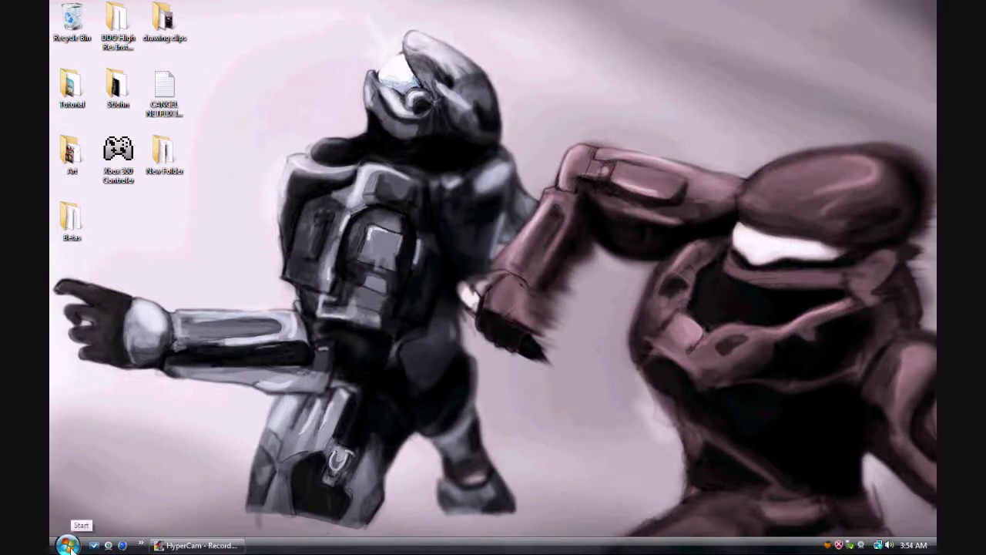
left_click(68, 545)
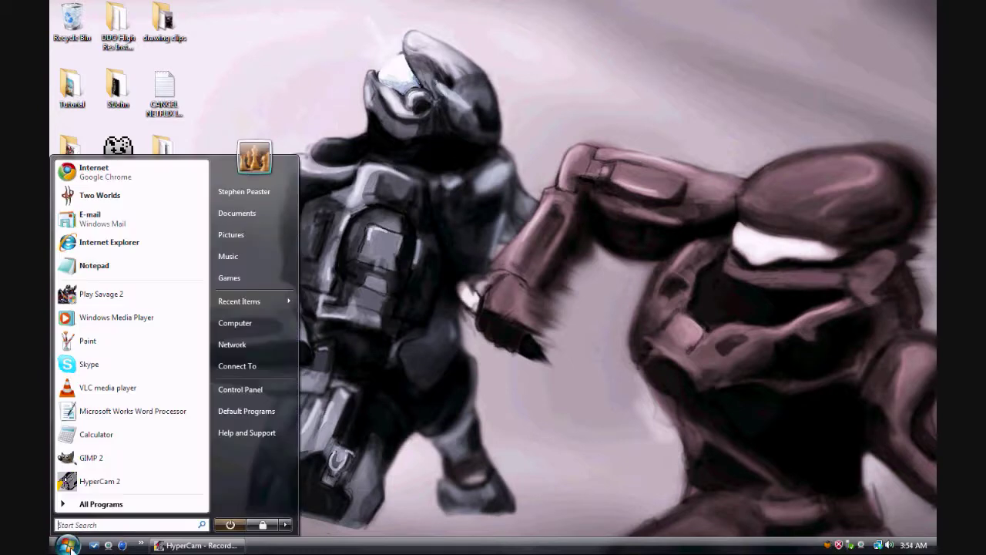
left_click(96, 175)
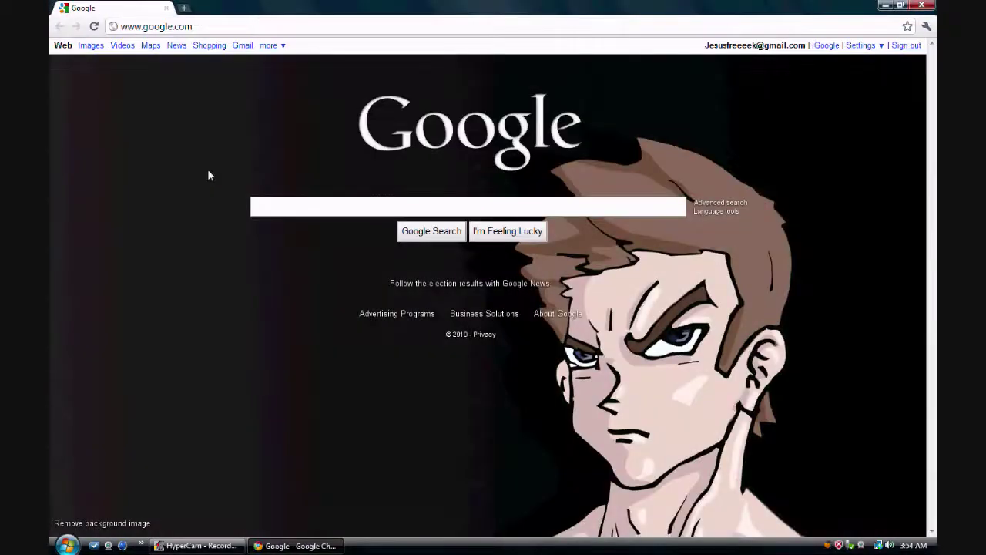
type("gu")
key("BackSpace")
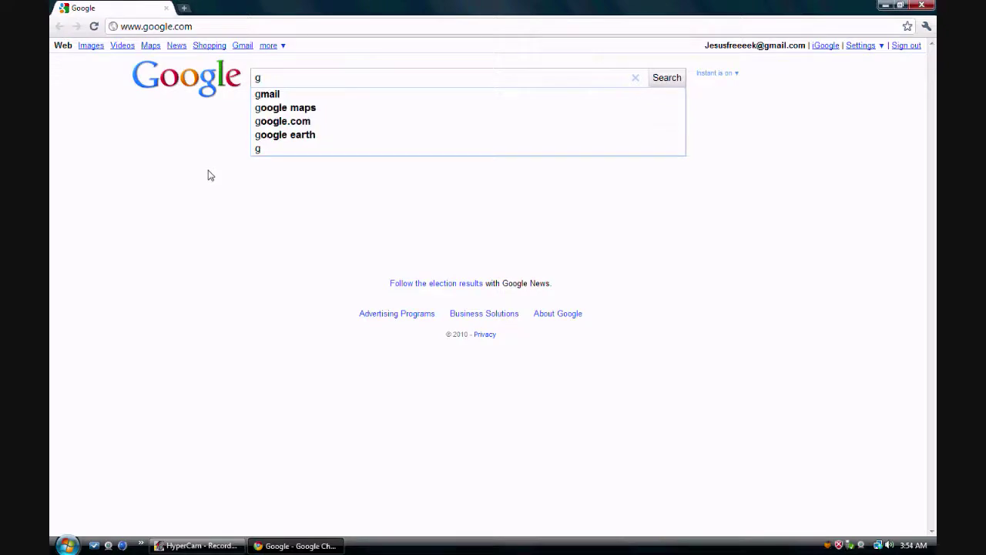
type("imp")
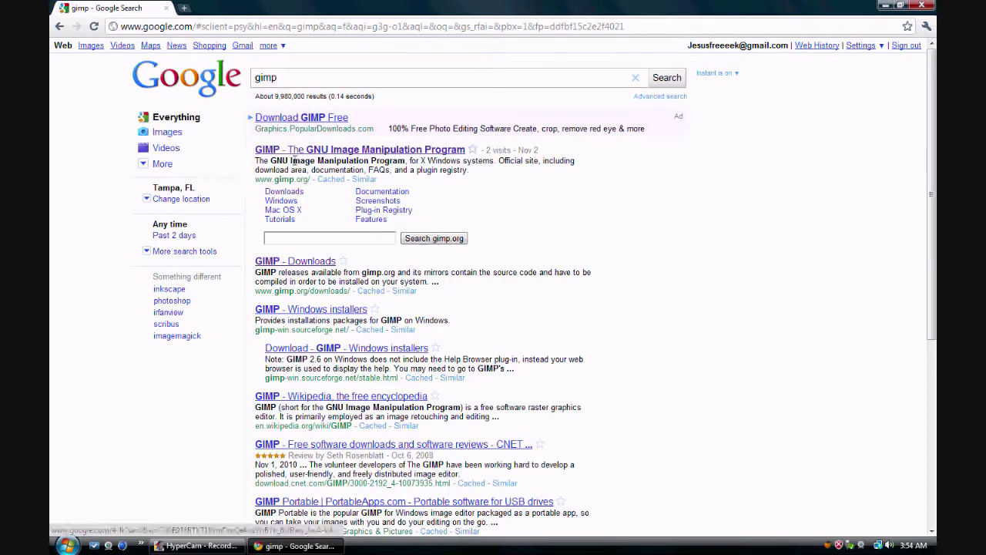
left_click(305, 151)
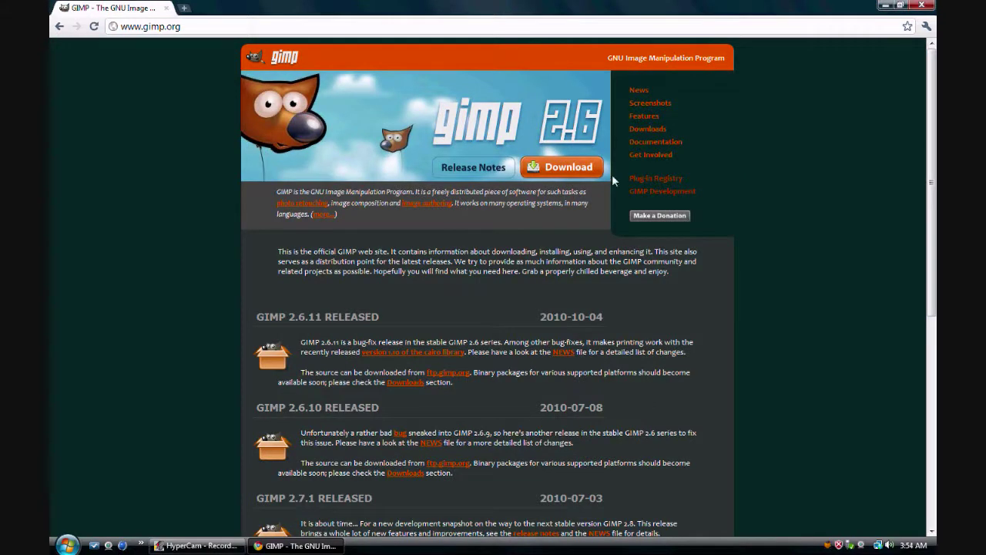
Go to the GIMP downloads page and start the English user manual installer download
left_click(557, 171)
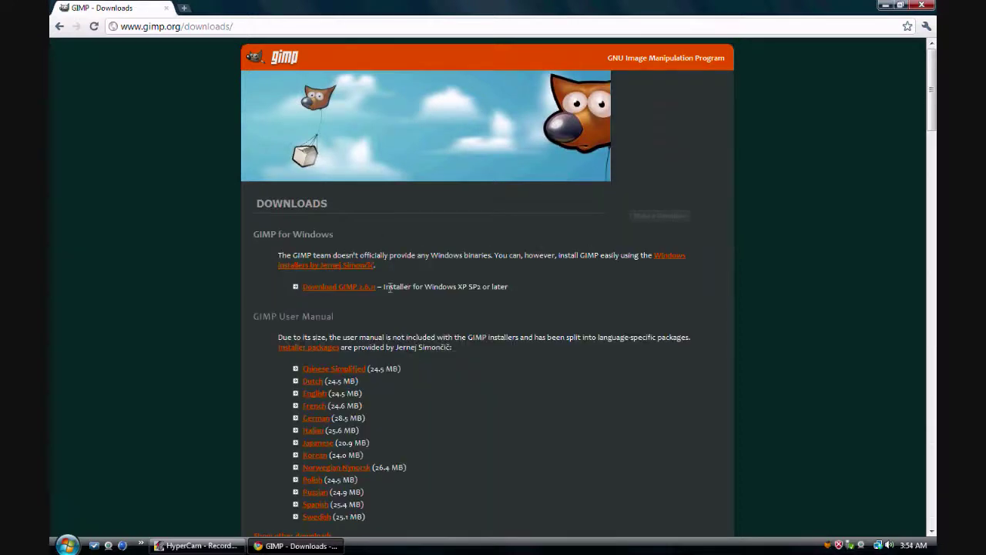
left_click(312, 396)
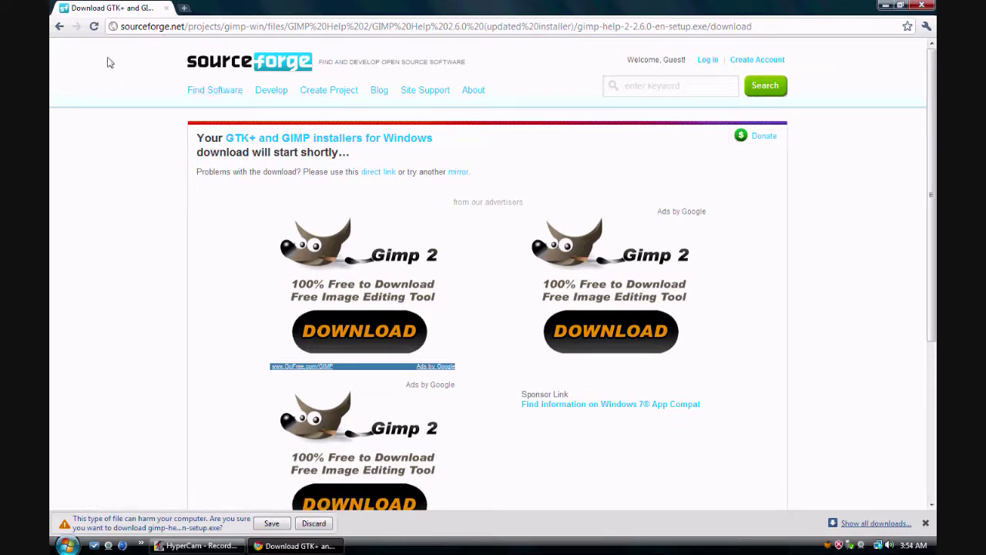
Keep the gimp-help-2-2.6.0-en-setup.exe download and navigate back twice to the GIMP site
left_click(272, 523)
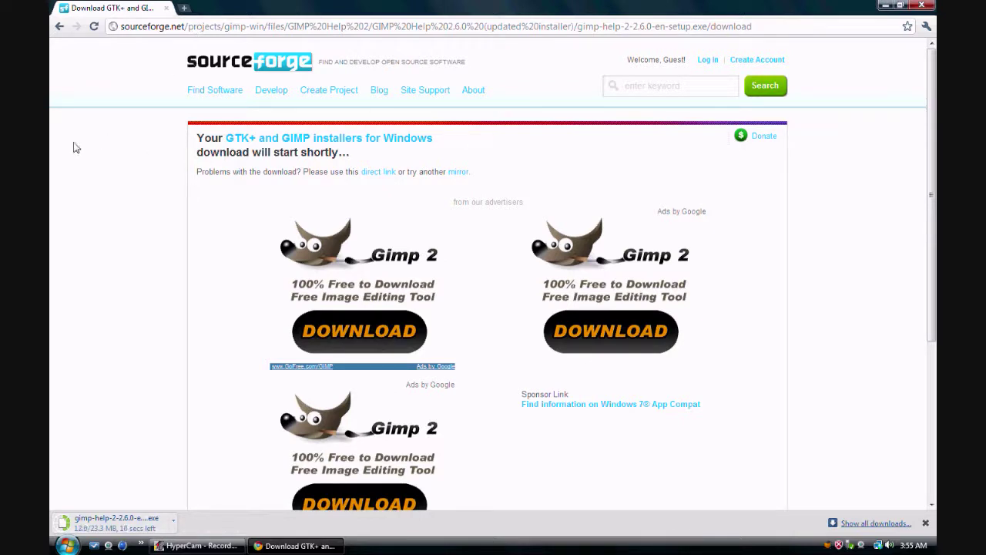
left_click(60, 26)
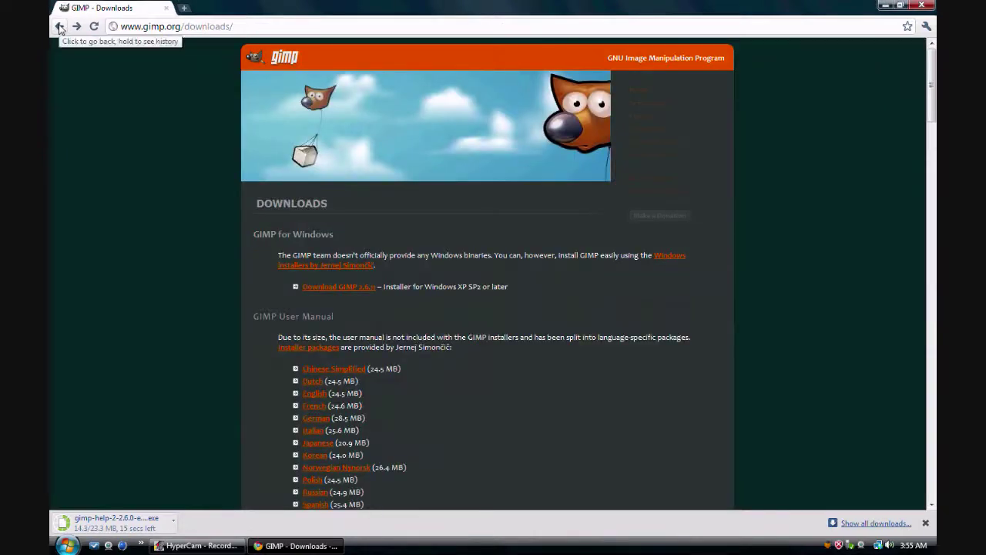
left_click(60, 26)
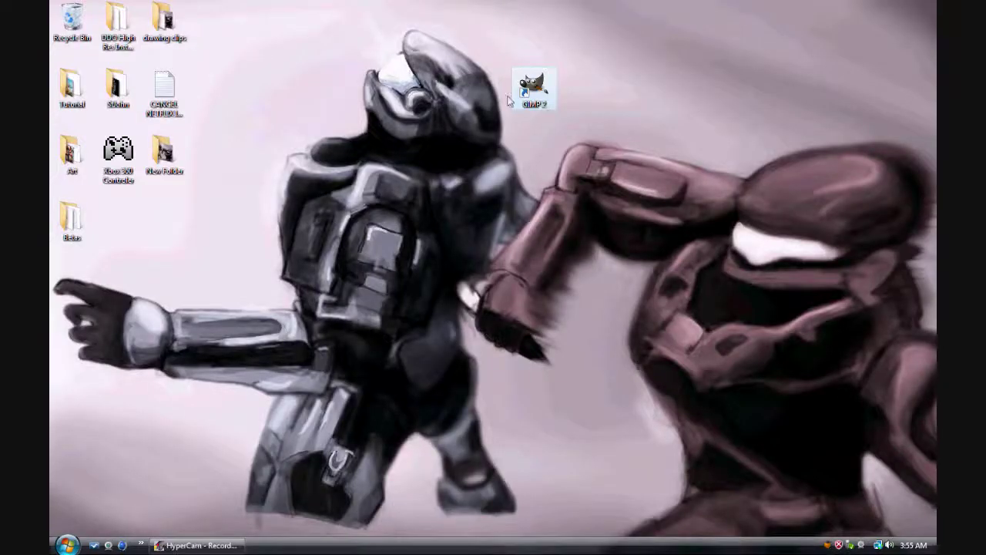
Move the GIMP 2 desktop shortcut, launch GIMP from it, and reposition the Toolbox
left_click_drag(545, 109, 328, 77)
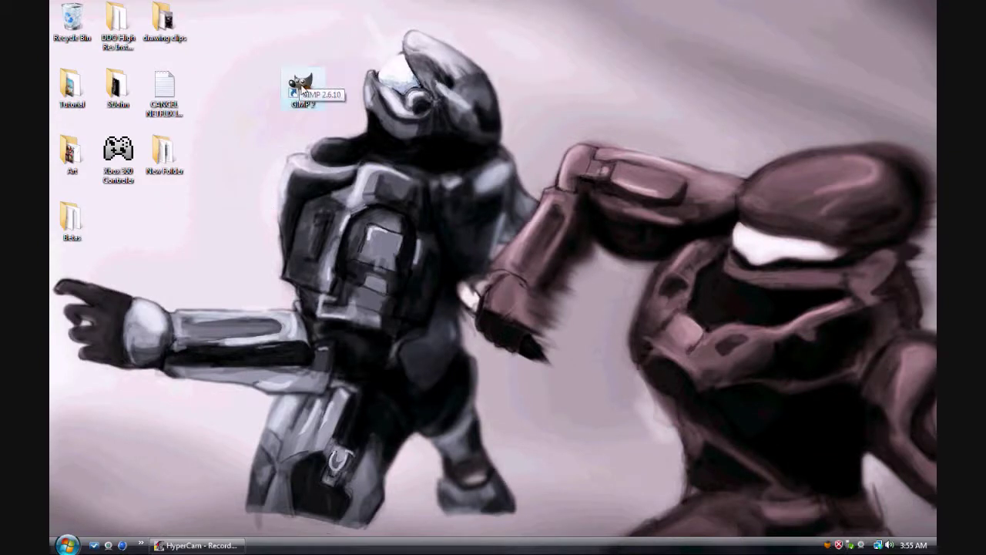
double_click(302, 90)
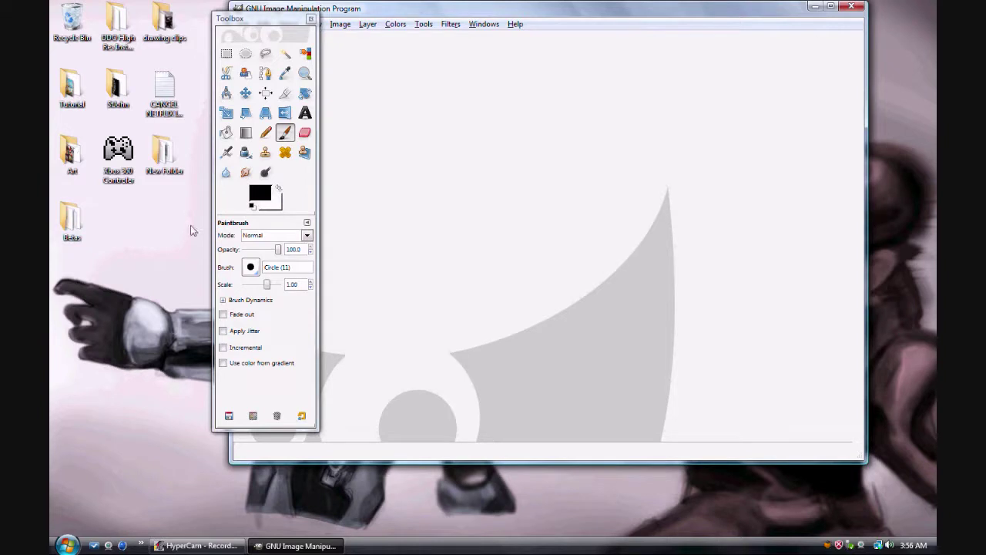
mouse_move(275, 17)
left_mouse_down()
mouse_move(243, 2)
mouse_move(269, 20)
left_mouse_up()
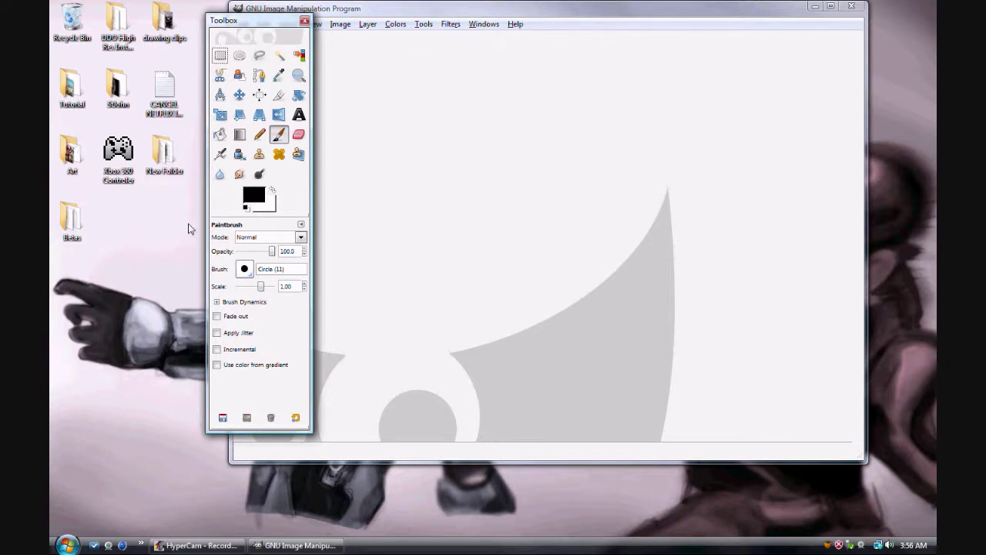
Open Sid.xcf from the Tutorial folder by dragging it into GIMP, then reposition the Toolbox
double_click(79, 89)
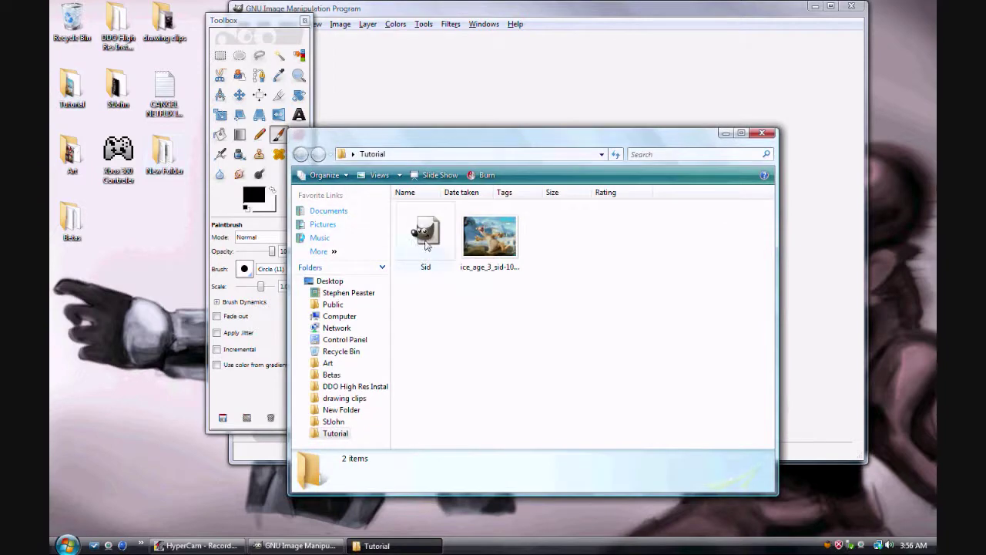
mouse_move(426, 245)
left_mouse_down()
mouse_move(403, 193)
mouse_move(413, 110)
mouse_move(428, 108)
mouse_move(424, 100)
left_mouse_up()
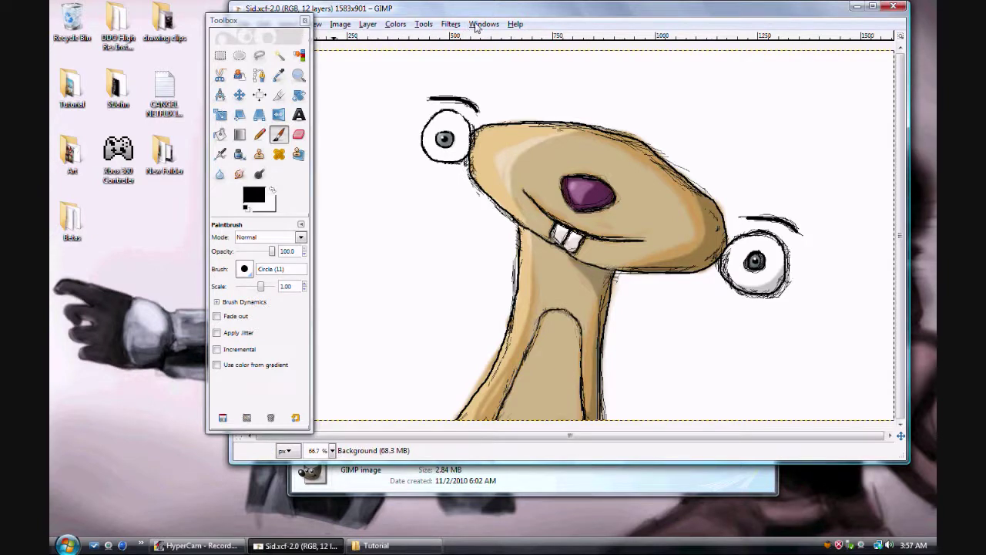
mouse_move(281, 24)
left_mouse_down()
mouse_move(576, 48)
mouse_move(486, 76)
mouse_move(570, 63)
mouse_move(284, 31)
left_mouse_up()
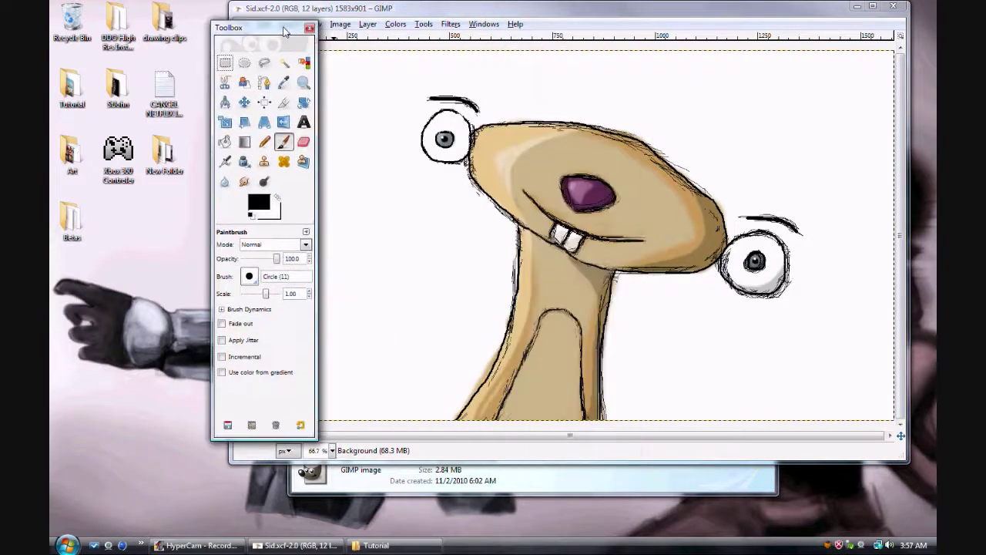
Close the Sid image and quit GIMP
left_click(484, 24)
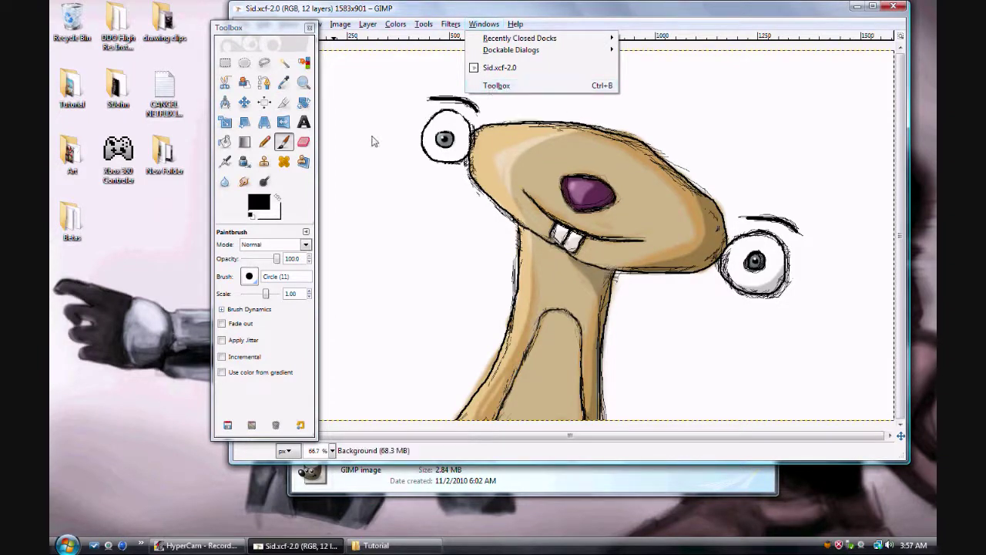
left_click(309, 30)
left_click(309, 28)
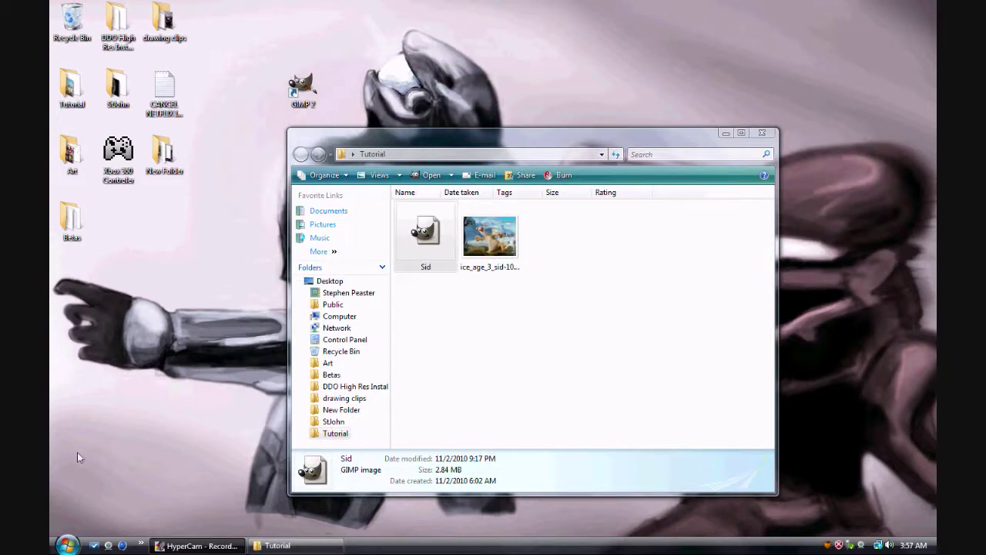
Relaunch GIMP, quit it again, relaunch once more, and reposition the Toolbox
double_click(305, 86)
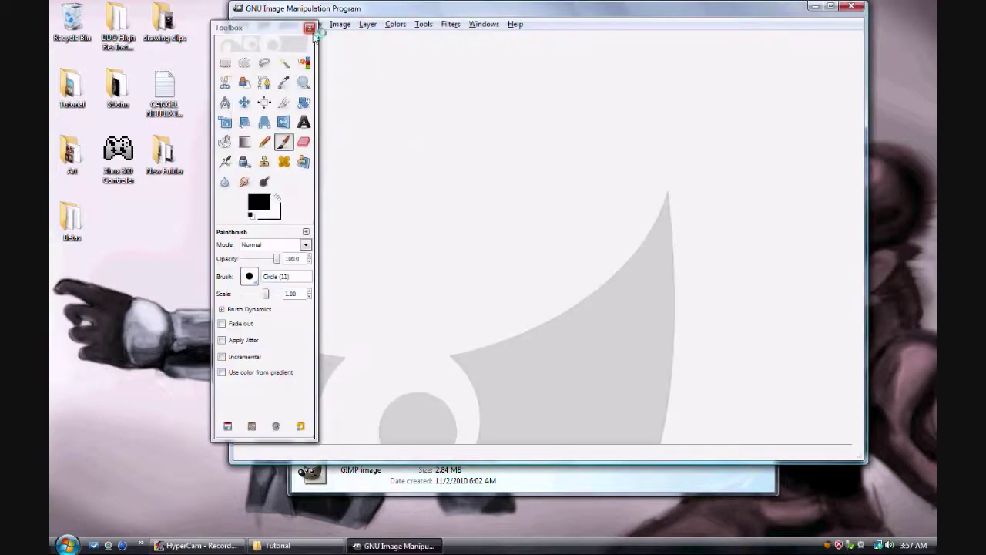
left_click(309, 27)
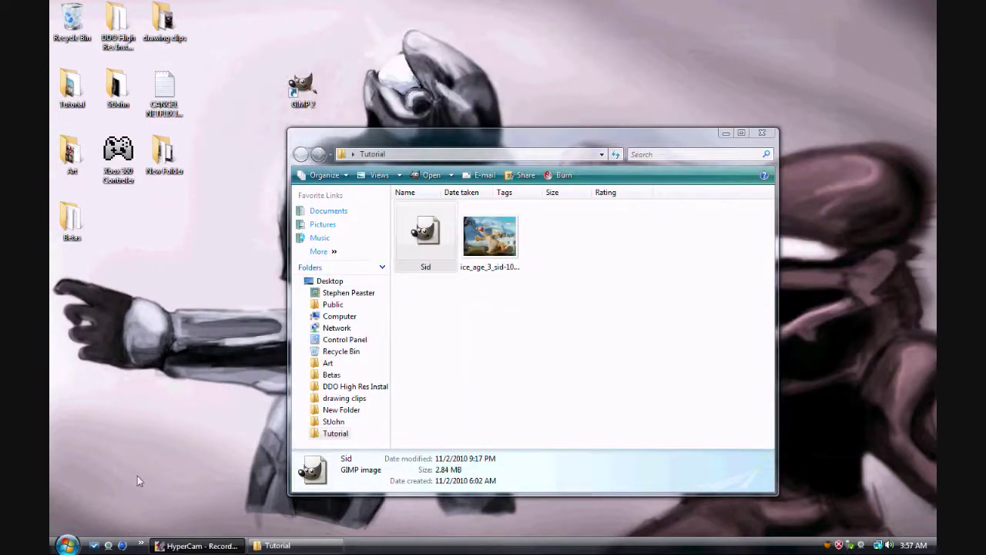
double_click(309, 94)
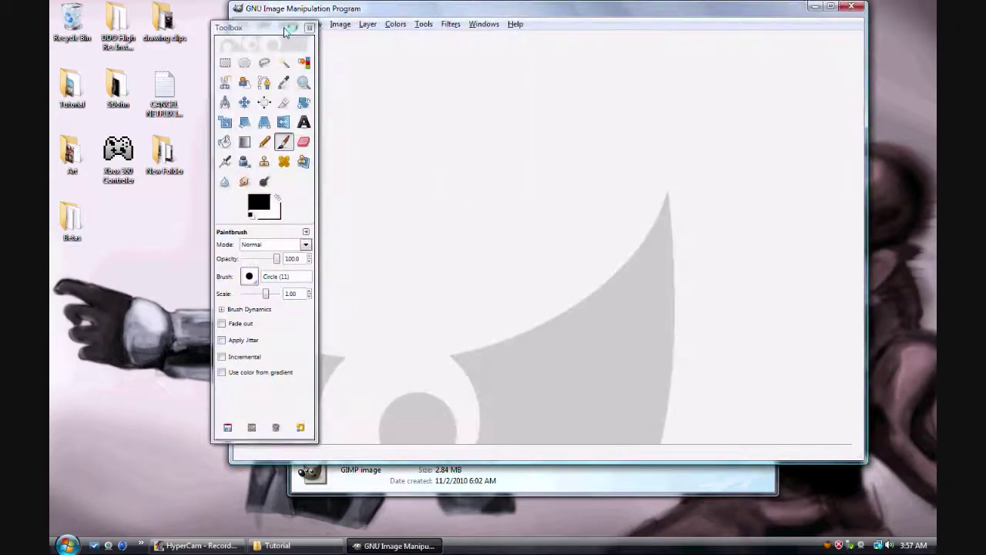
mouse_move(285, 31)
left_mouse_down()
mouse_move(498, 103)
mouse_move(410, 74)
mouse_move(289, 61)
mouse_move(560, 231)
mouse_move(312, 113)
mouse_move(214, 43)
mouse_move(299, 91)
mouse_move(252, 48)
mouse_move(249, 31)
mouse_move(276, 44)
left_mouse_up()
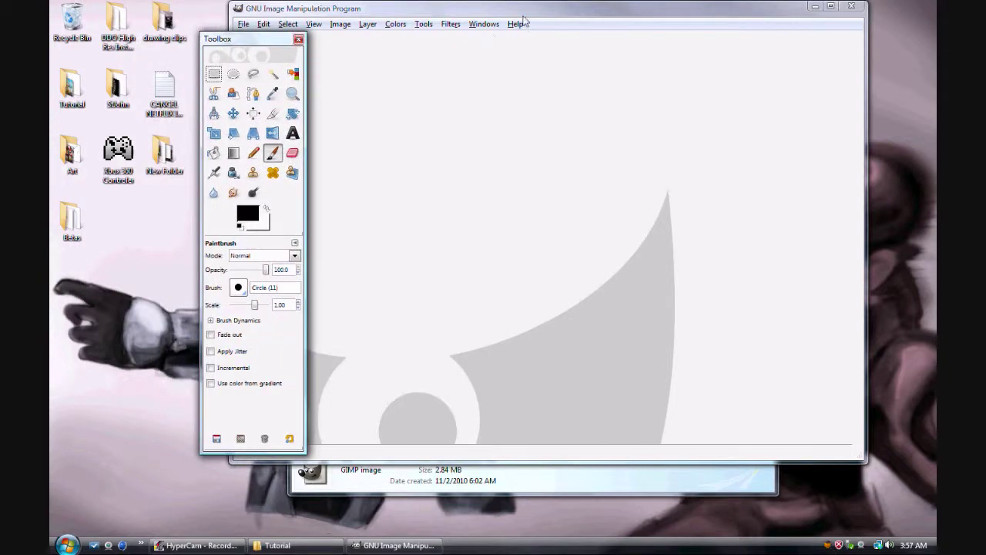
Shift the main window and Toolbox left, then open Windows > Dockable Dialogs > Layers
left_click_drag(522, 17, 501, 19)
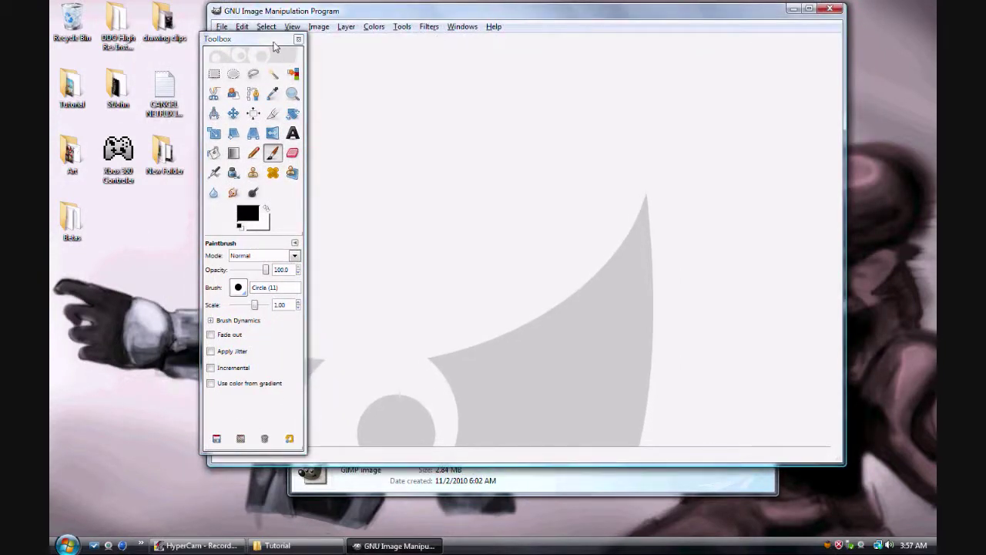
left_click_drag(275, 48, 258, 43)
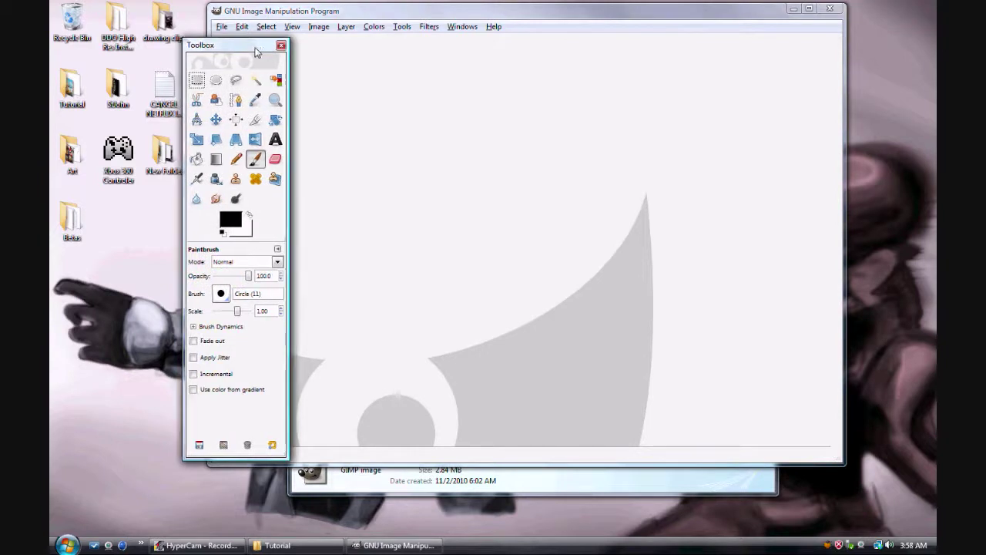
left_click(462, 28)
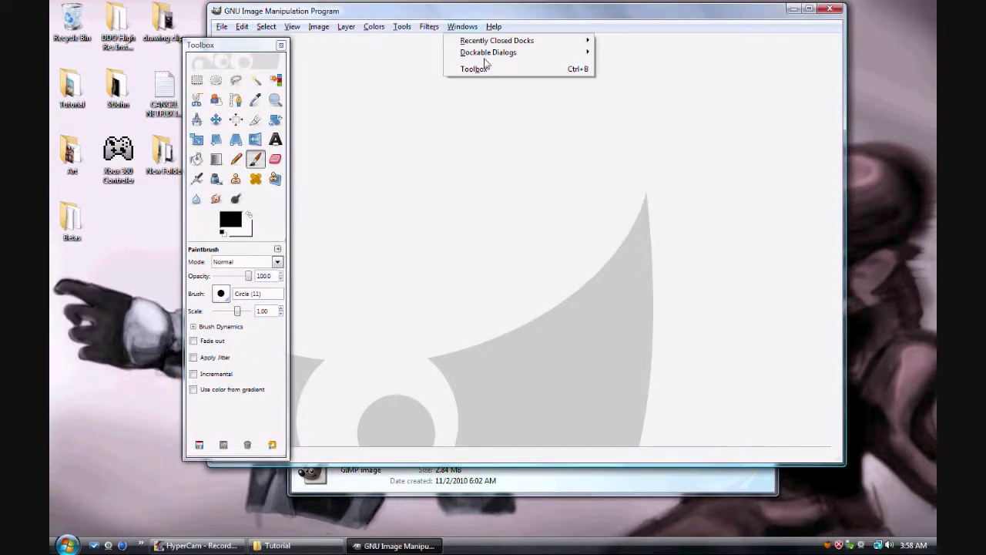
mouse_move(492, 58)
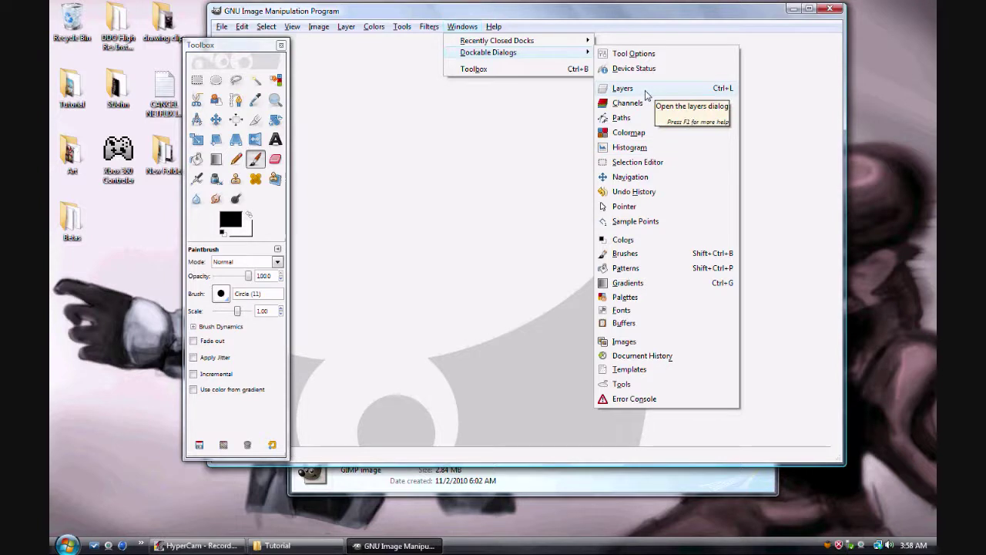
left_click(460, 29)
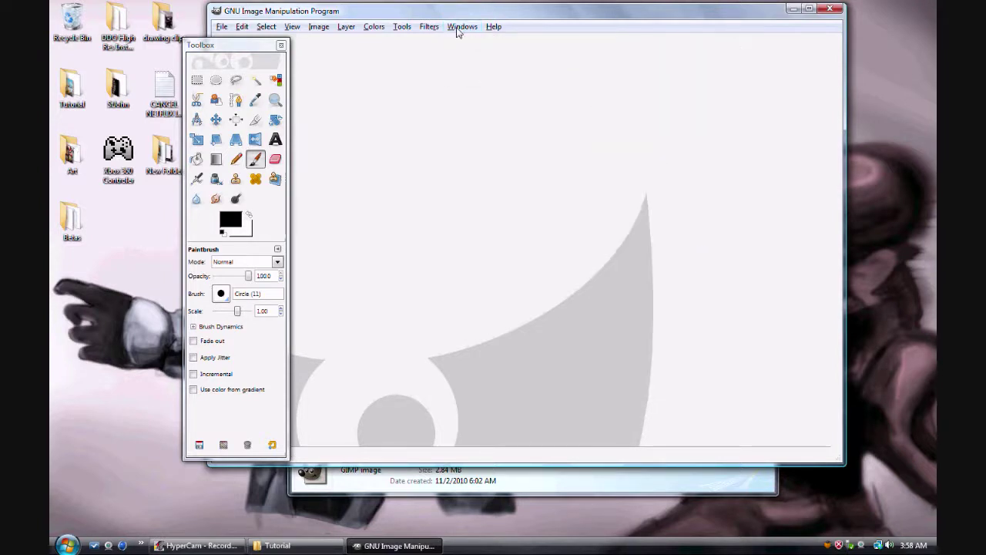
left_click(460, 30)
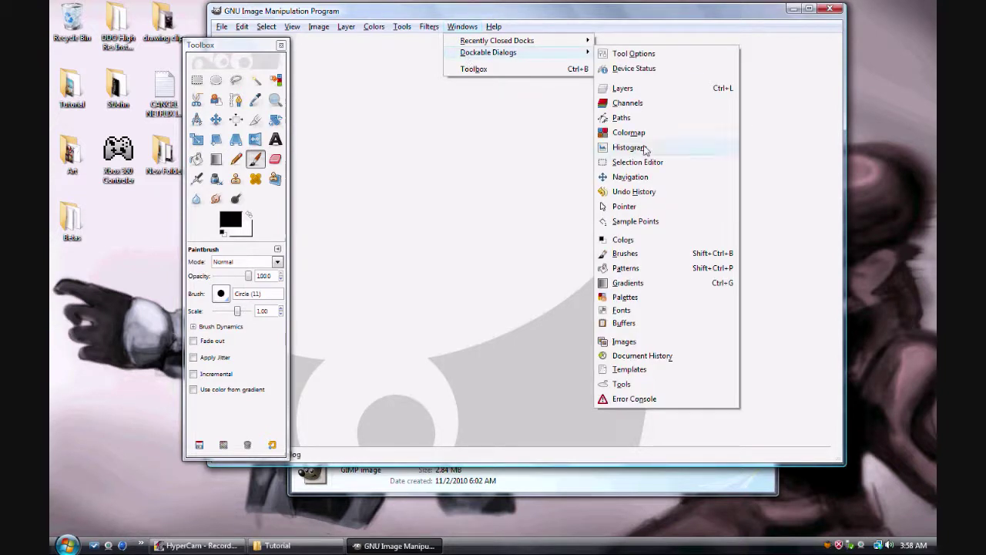
left_click(637, 89)
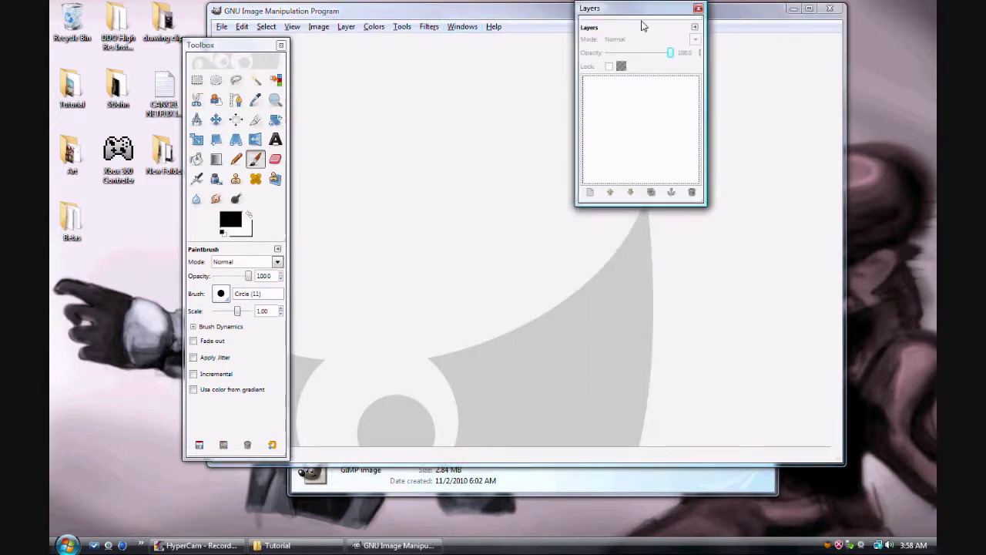
Move the floating Layers dialog to the top right and refocus the main image window
left_click_drag(644, 16, 652, 138)
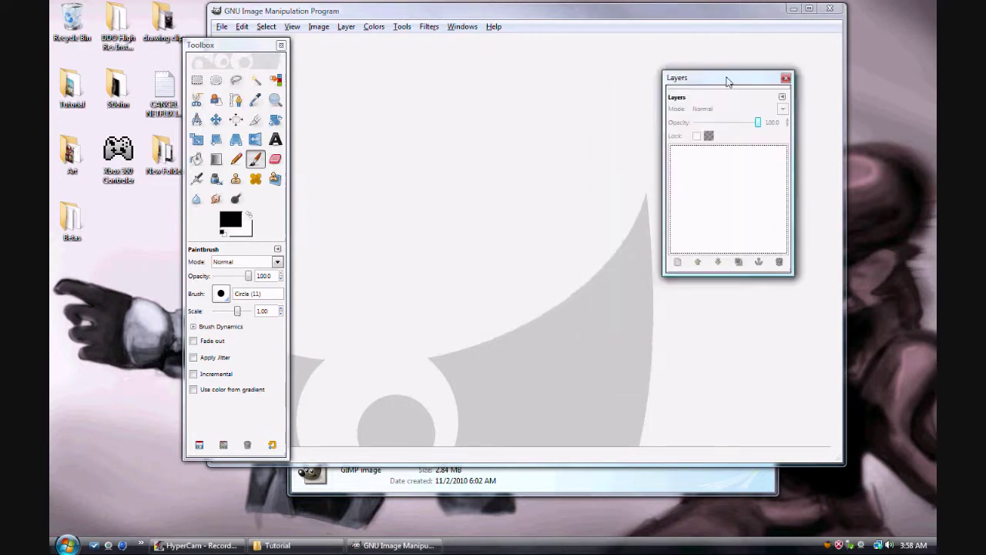
left_click_drag(727, 82, 805, 43)
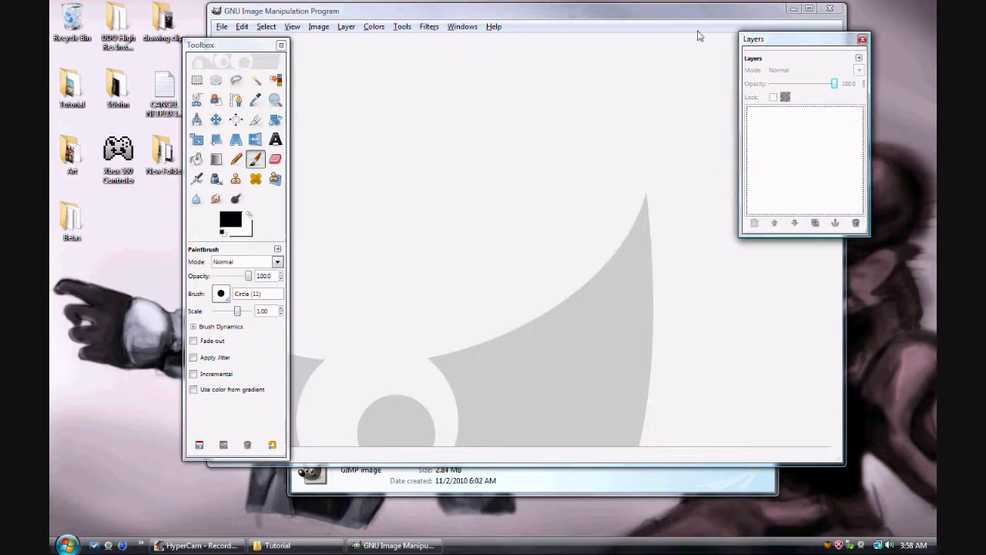
left_click(628, 106)
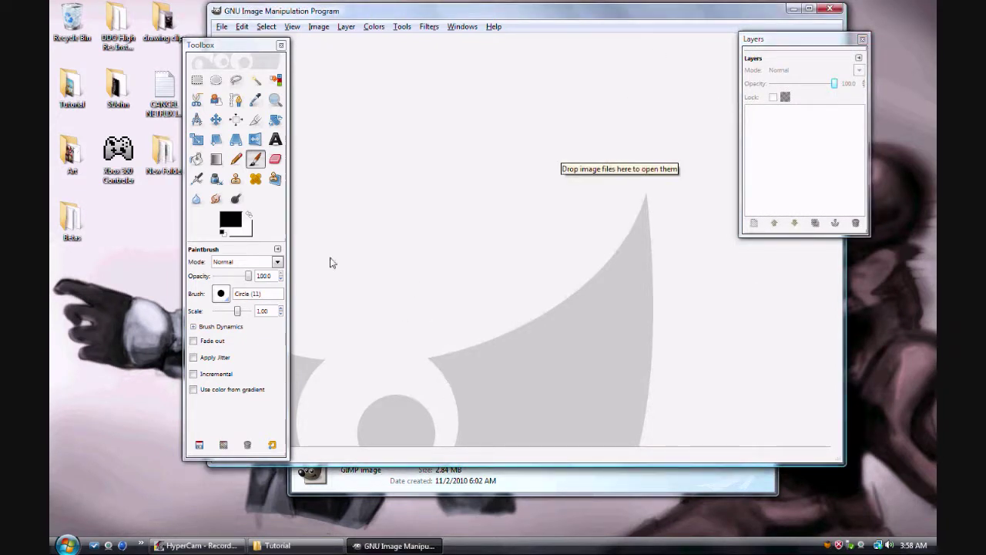
left_click(221, 26)
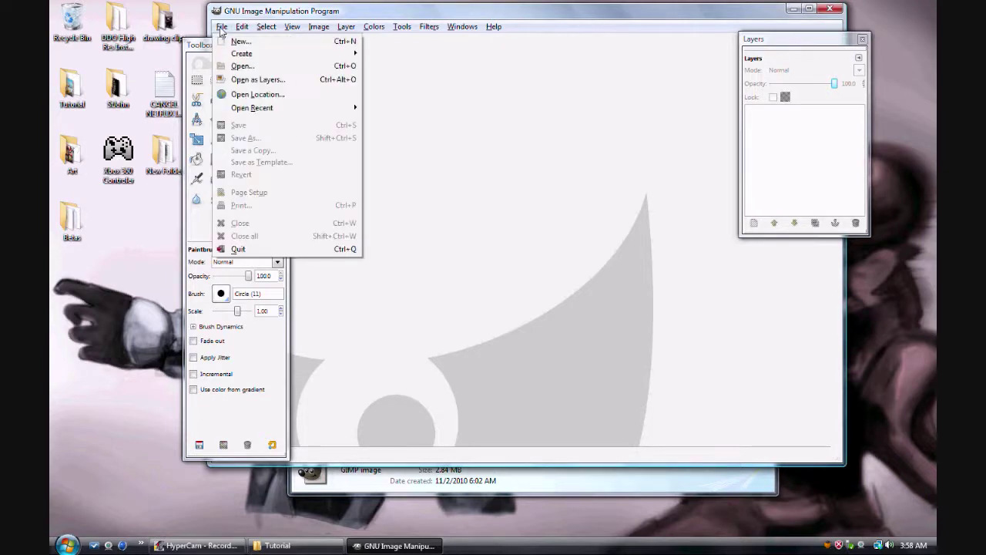
left_click(239, 65)
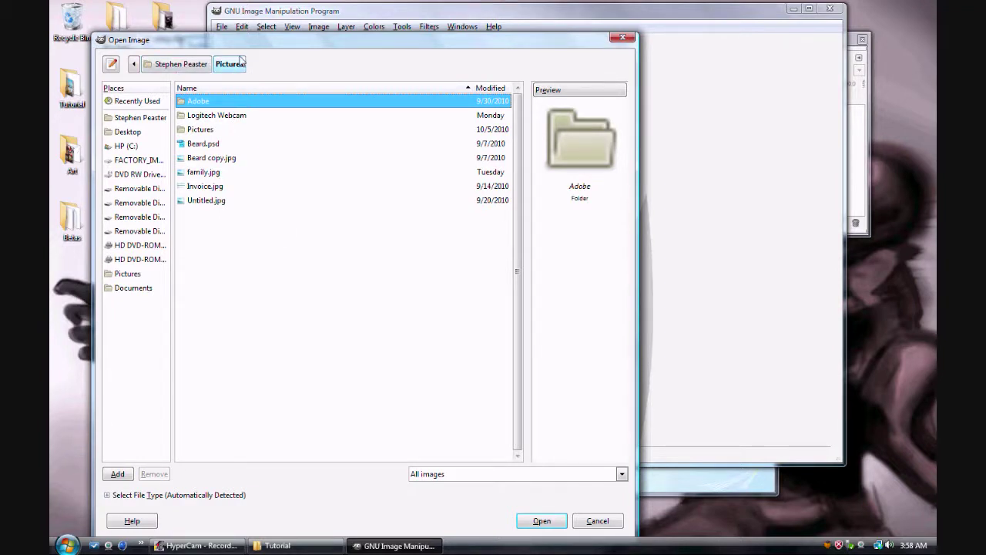
left_click(124, 134)
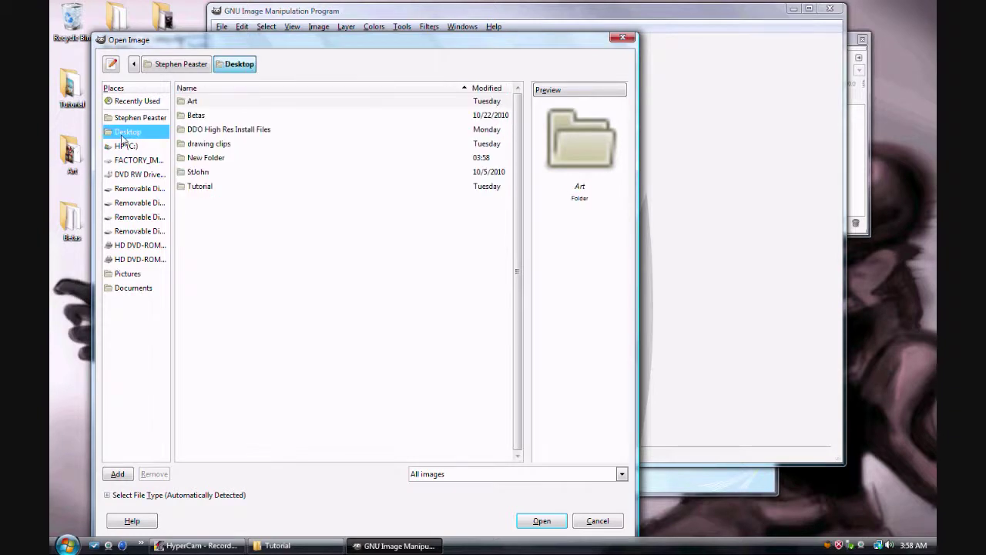
double_click(193, 160)
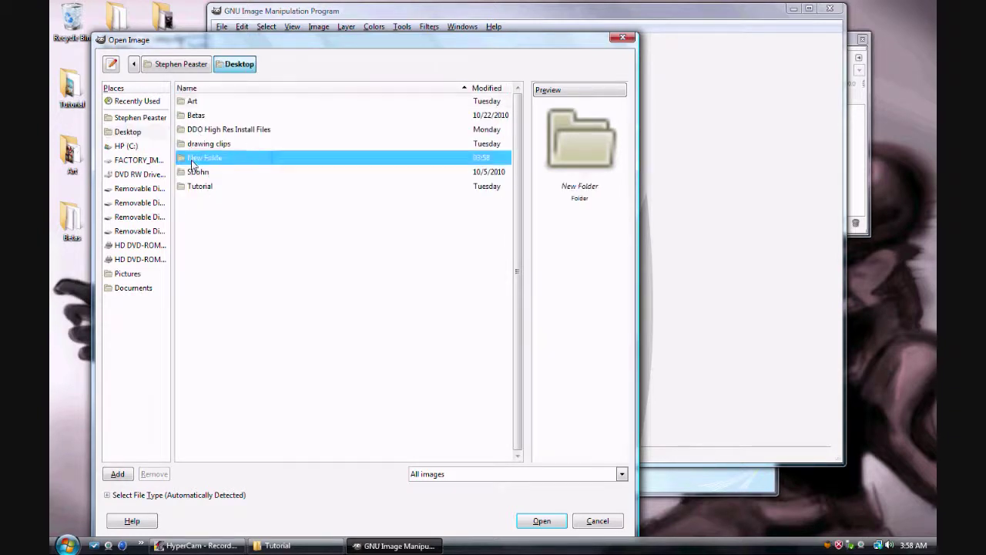
left_click(237, 66)
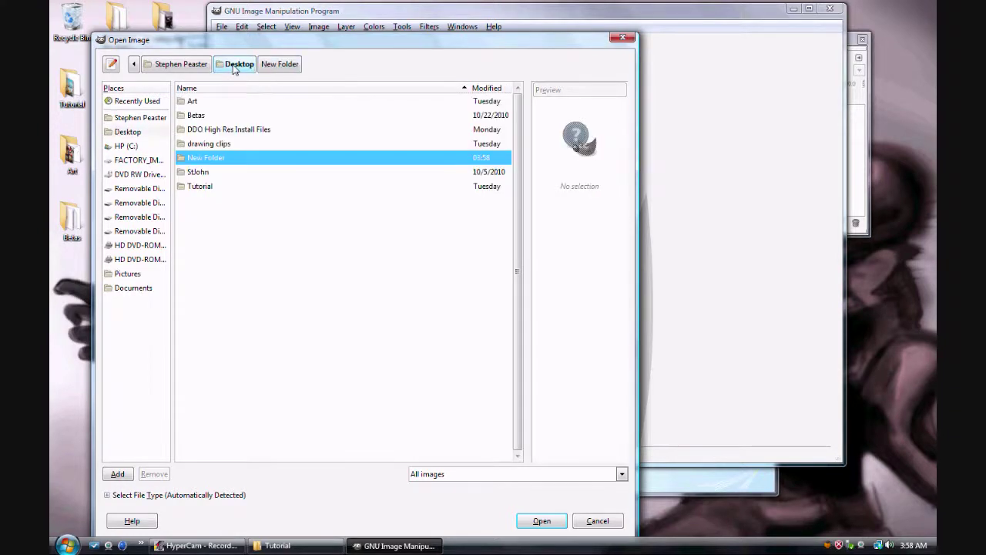
double_click(200, 187)
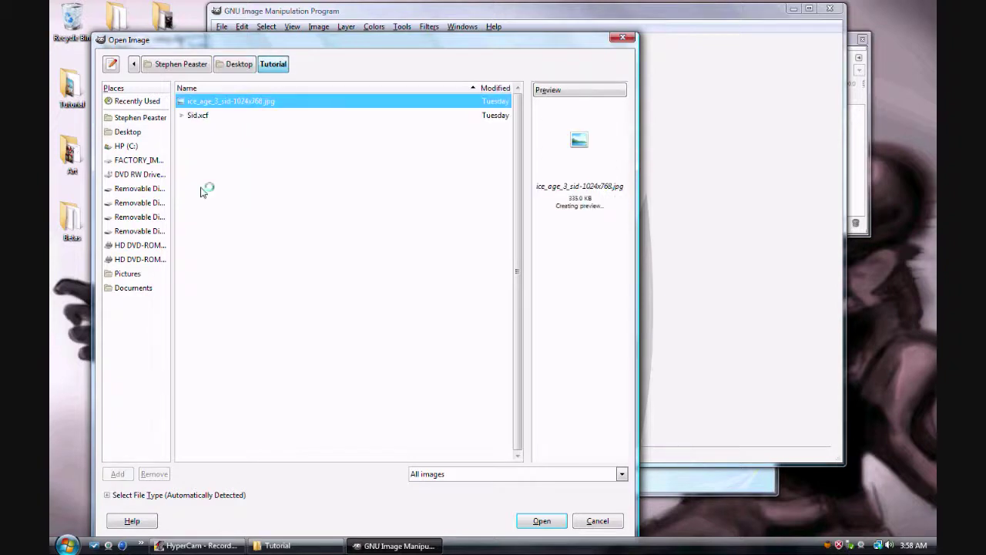
left_click(202, 115)
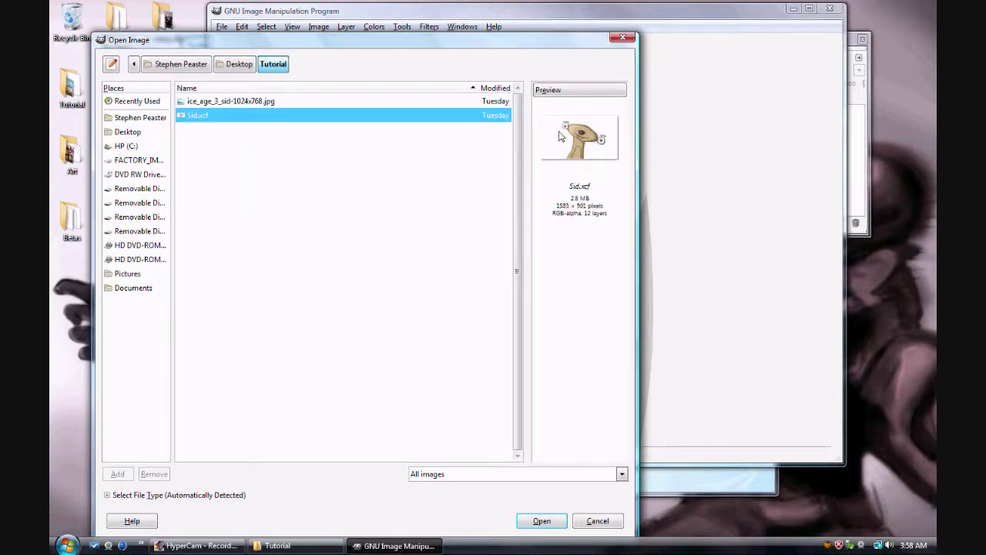
left_click(224, 101)
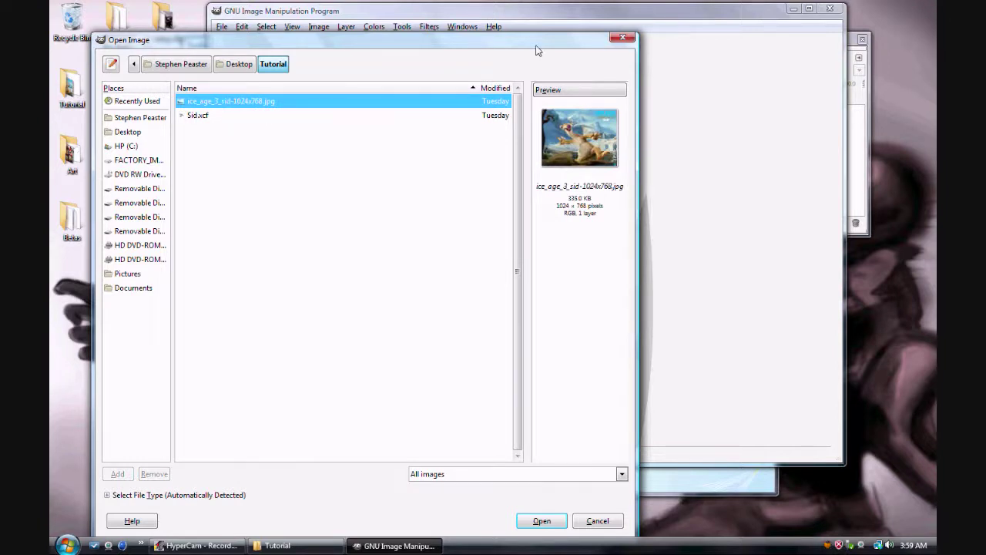
left_click(623, 38)
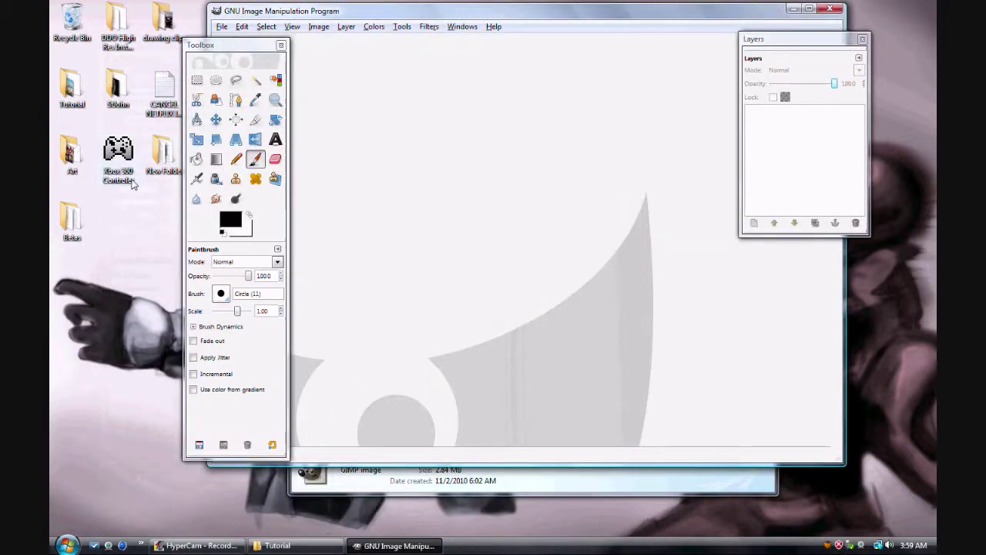
Bring the Tutorial folder forward and drag the Sid file onto GIMP to open it
left_click(278, 545)
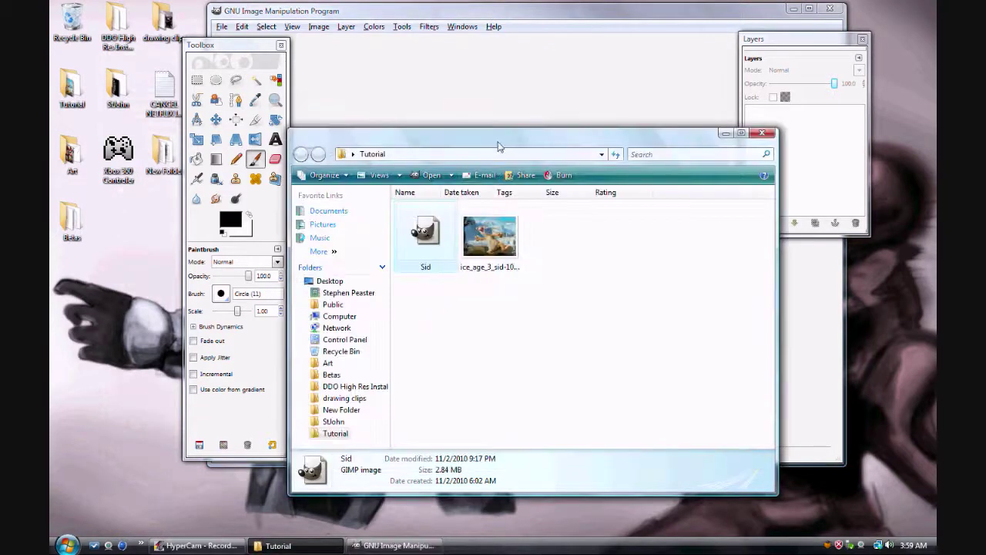
left_click_drag(497, 146, 494, 265)
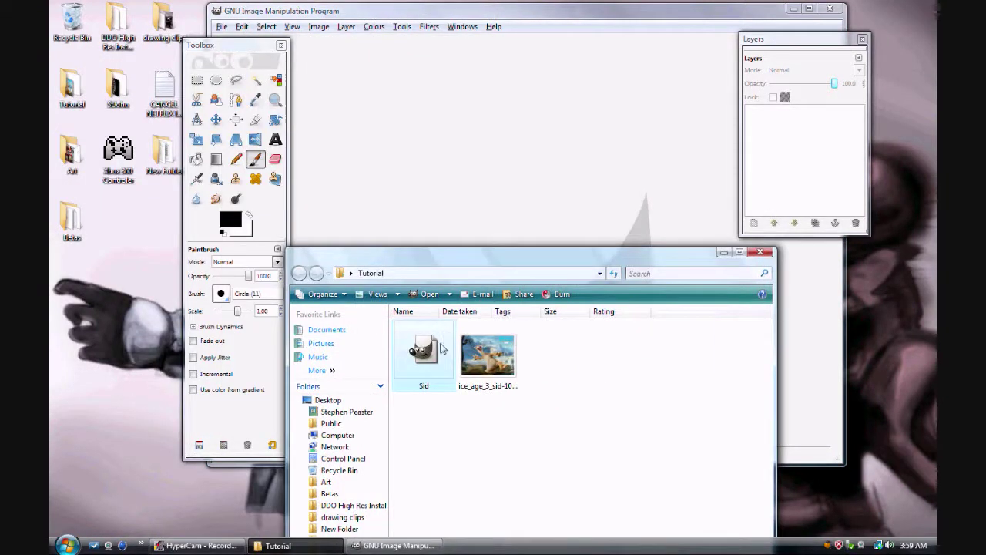
left_click_drag(442, 348, 453, 208)
left_click_drag(497, 148, 495, 146)
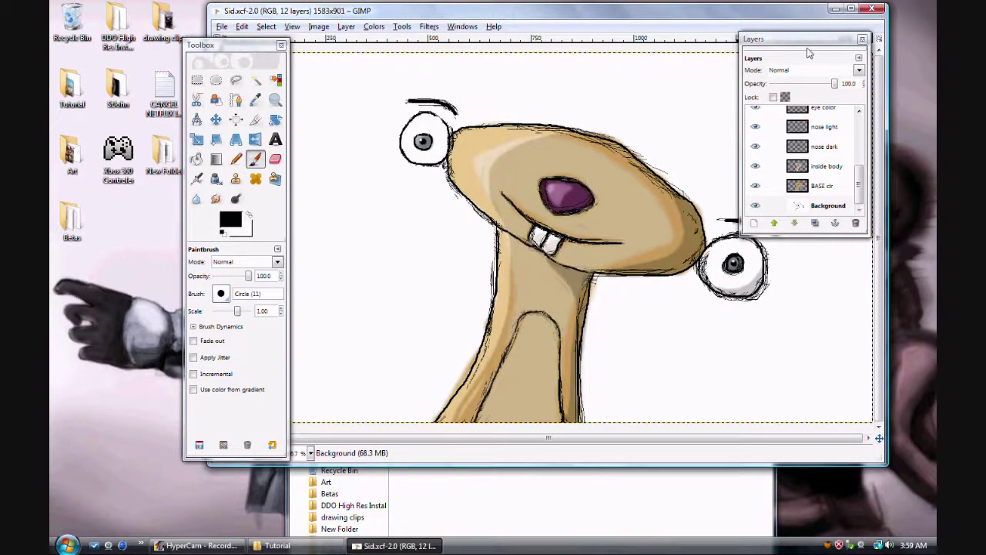
Nudge the Layers panel and hide every layer except Background
mouse_move(805, 46)
left_mouse_down()
mouse_move(793, 49)
mouse_move(817, 54)
left_mouse_up()
left_click_drag(254, 51, 255, 52)
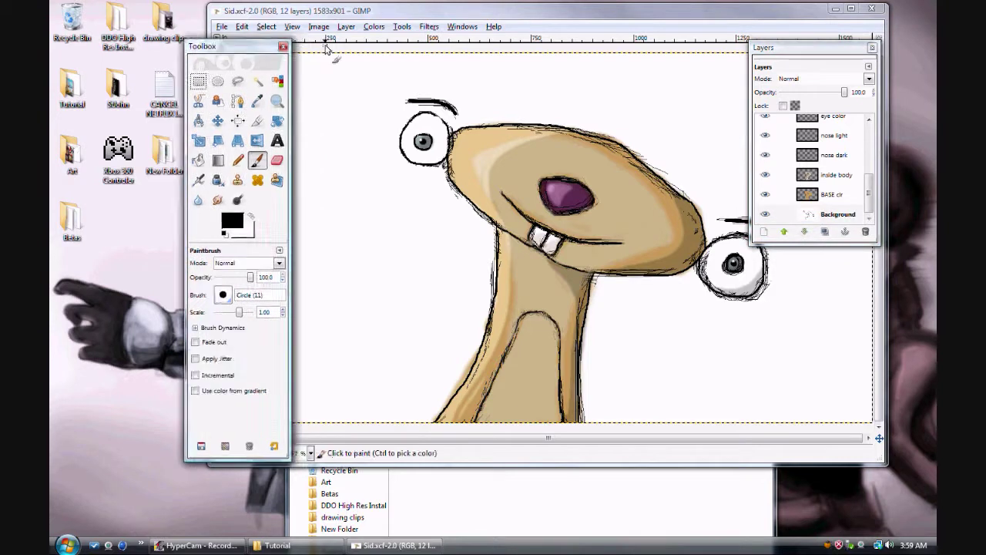
left_click(765, 214, "shift")
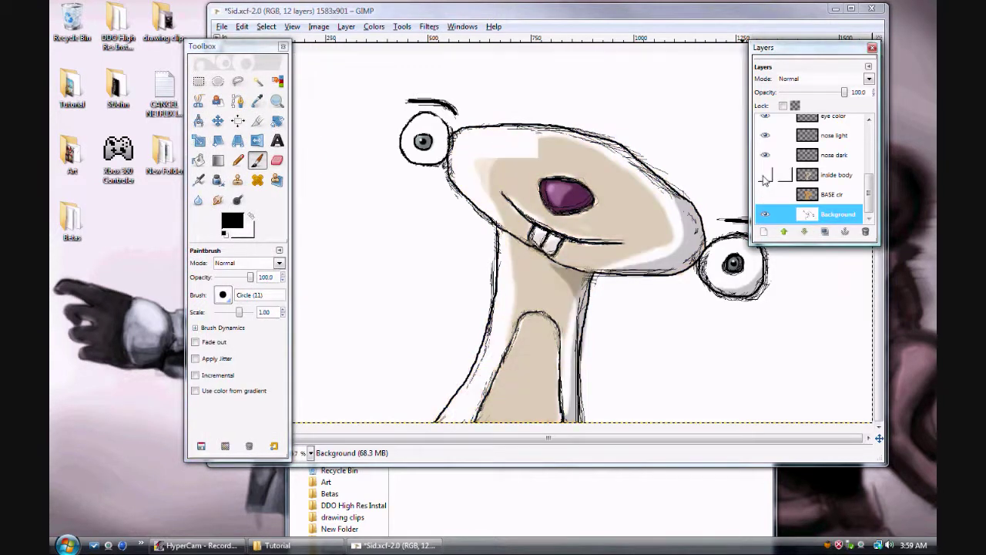
Scroll through the layer list and move the Layers panel to the left screen edge
scroll(873, 194, "up", 3)
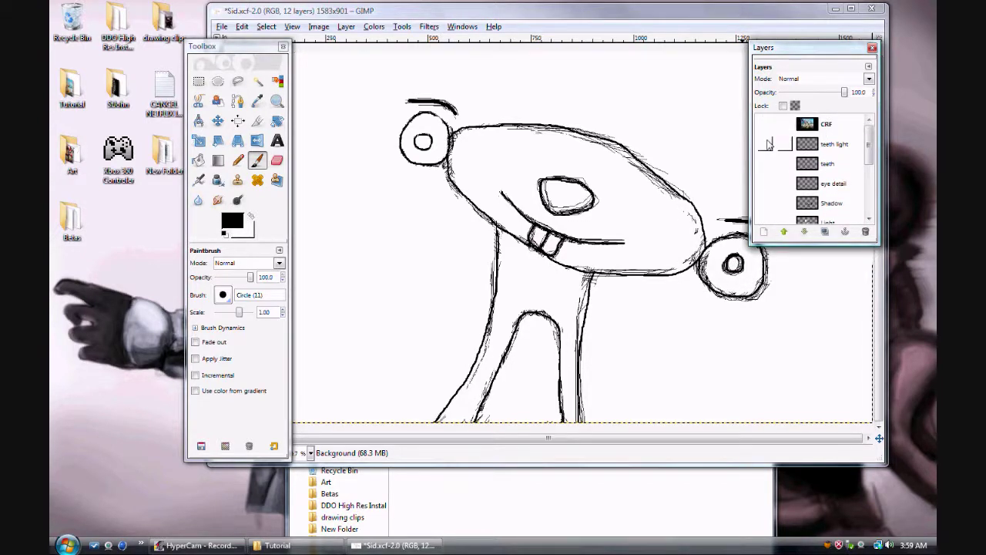
scroll(869, 148, "down", 1)
scroll(870, 148, "down", 3)
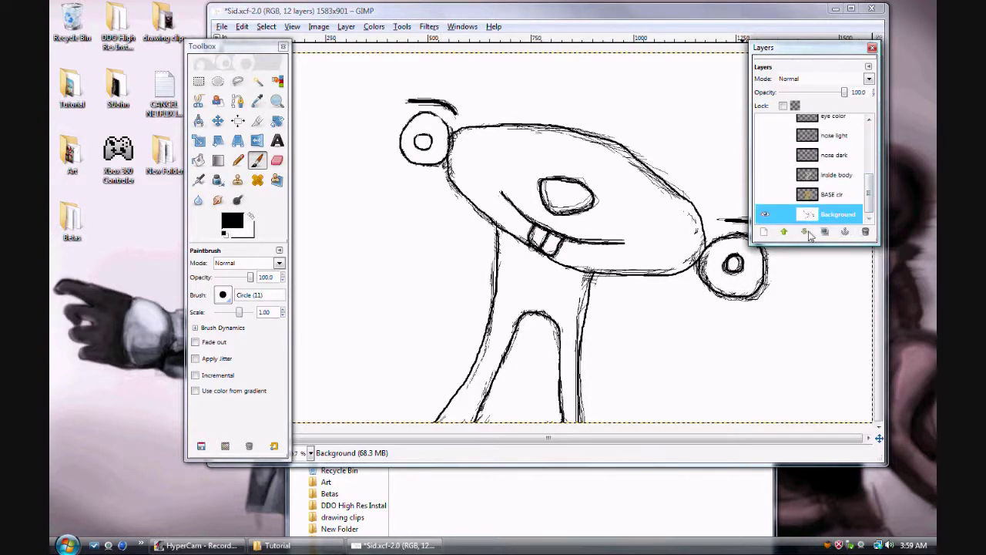
left_click_drag(831, 50, 117, 79)
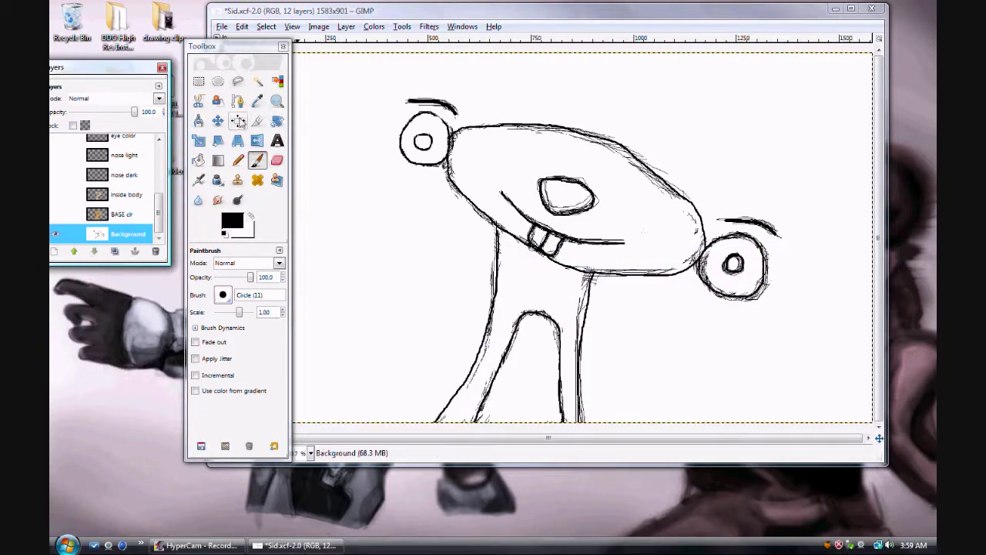
Nudge the Layers panel upward, then exit SUPERAntiSpyware from the system tray
left_click_drag(106, 71, 156, 37)
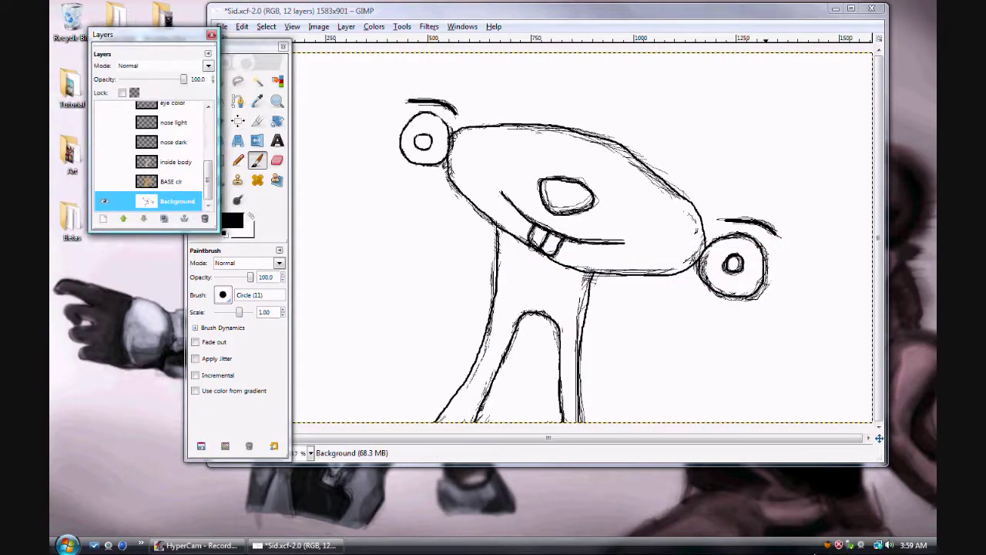
right_click(831, 547)
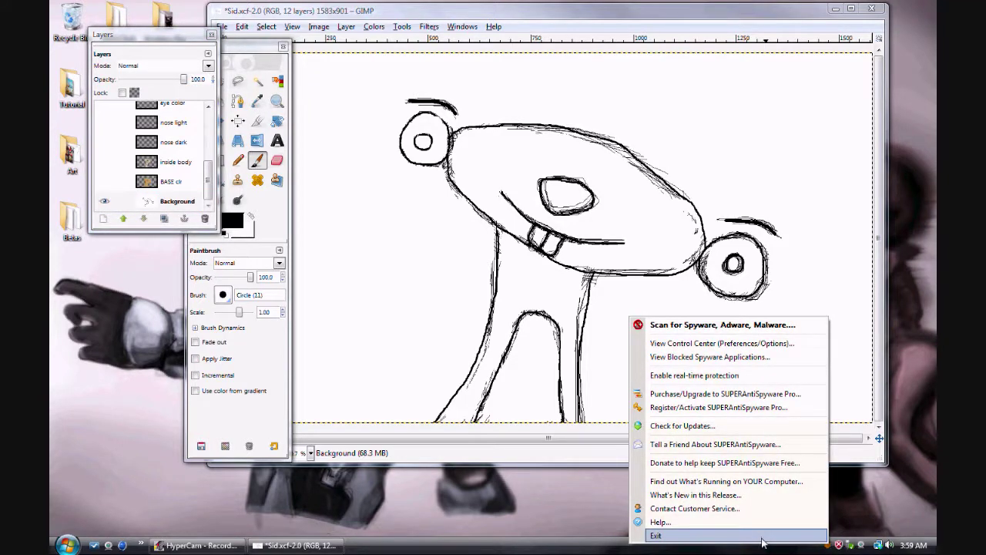
left_click(785, 539)
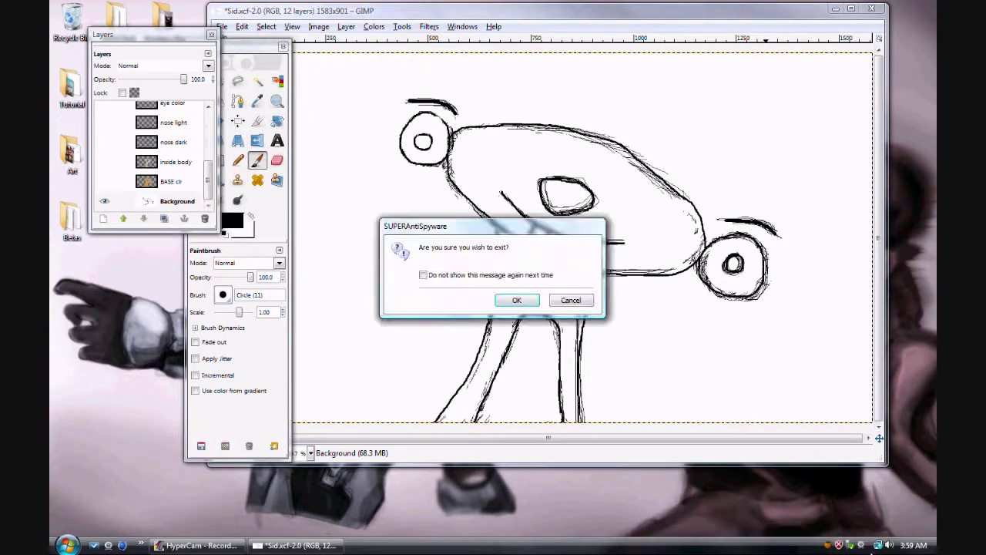
left_click(514, 300)
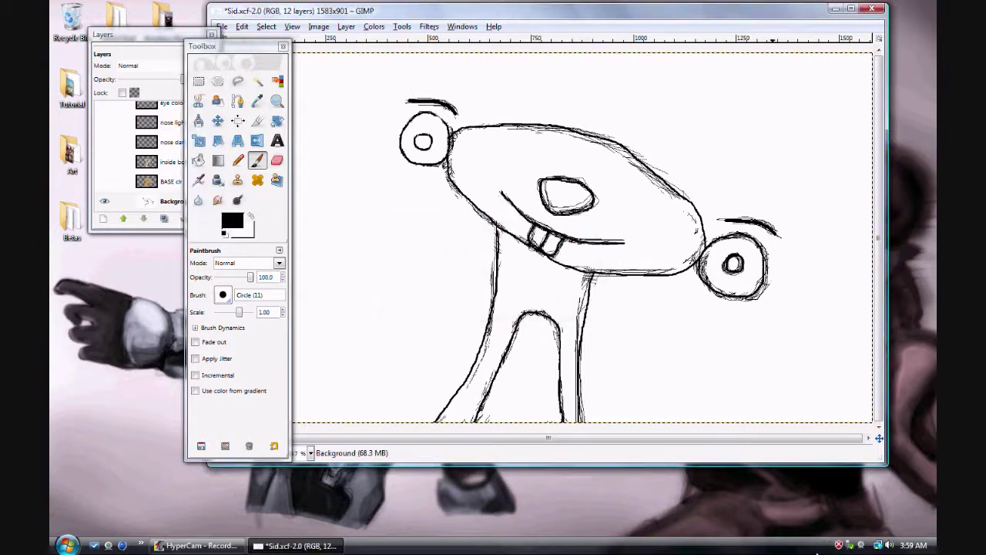
Dismiss the Logitech Webcam tray menu and move the Layers dock to the canvas's upper right
right_click(864, 546)
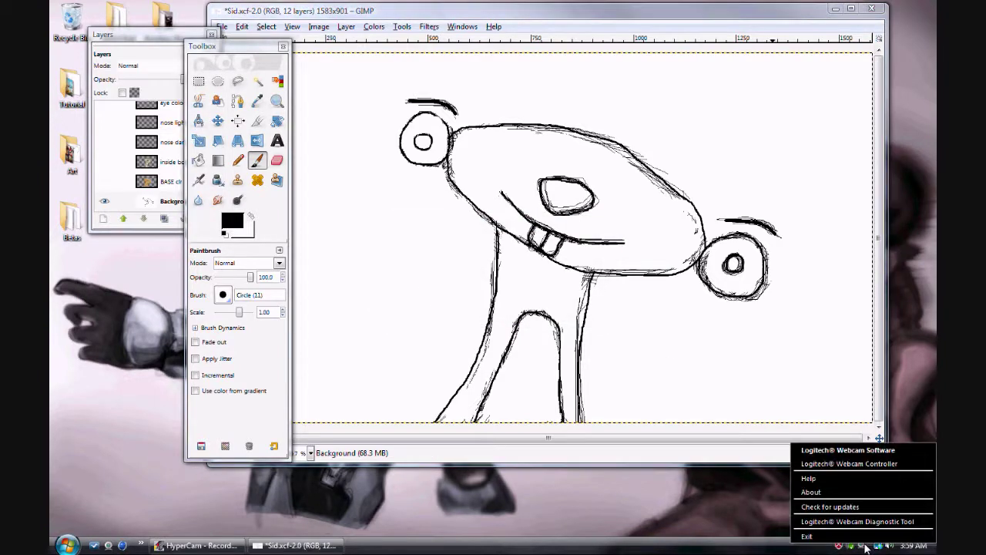
left_click(852, 545)
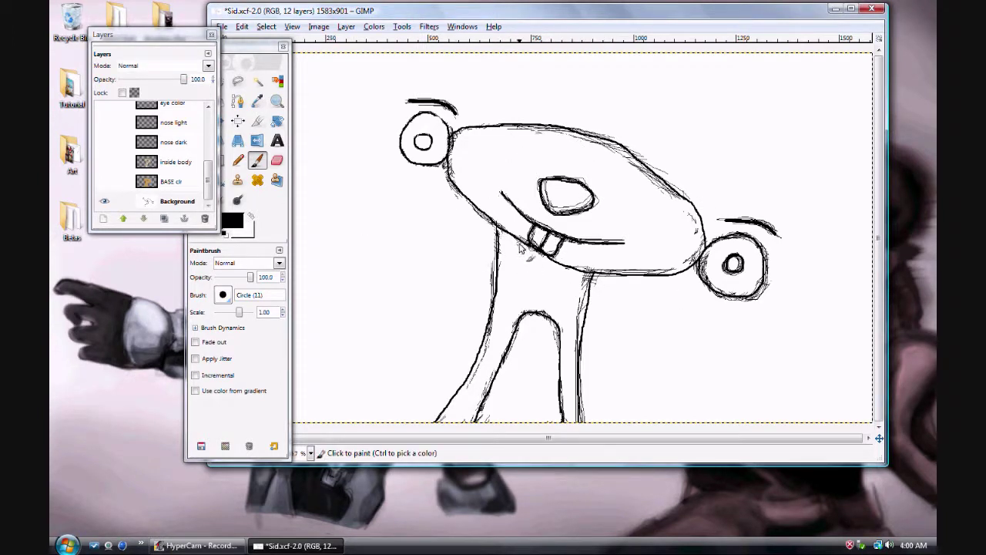
left_click_drag(173, 35, 785, 68)
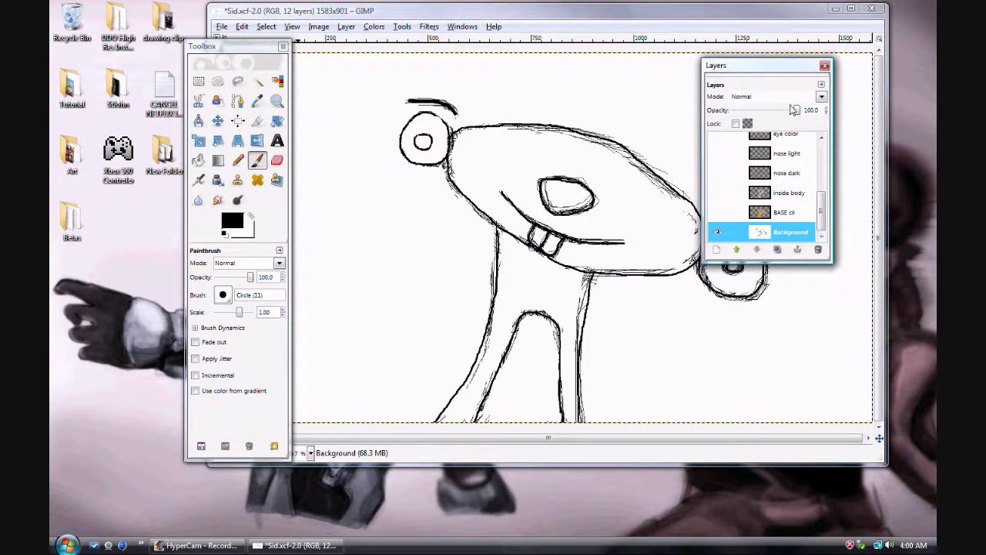
Launch Google Chrome and search for 'sid ice age'
left_click(66, 544)
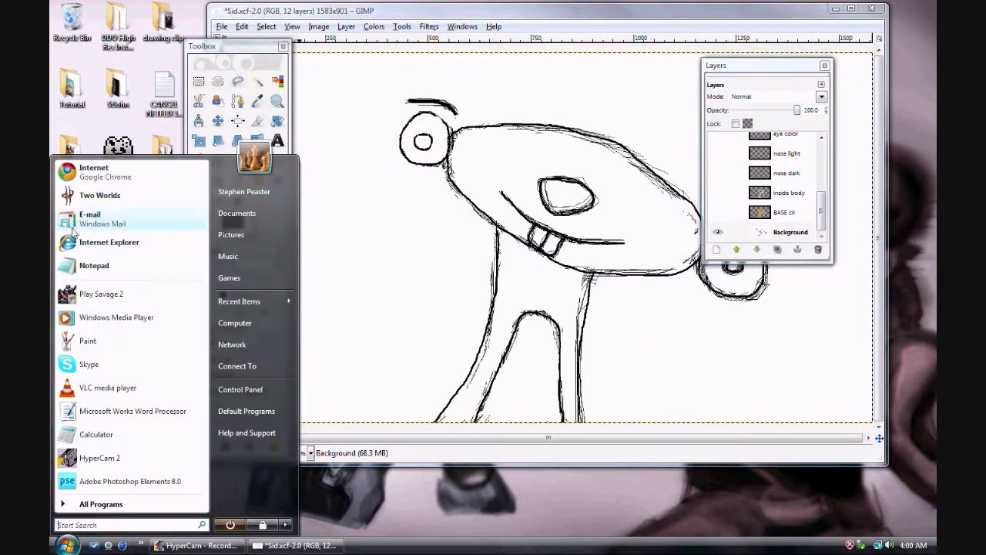
left_click(94, 171)
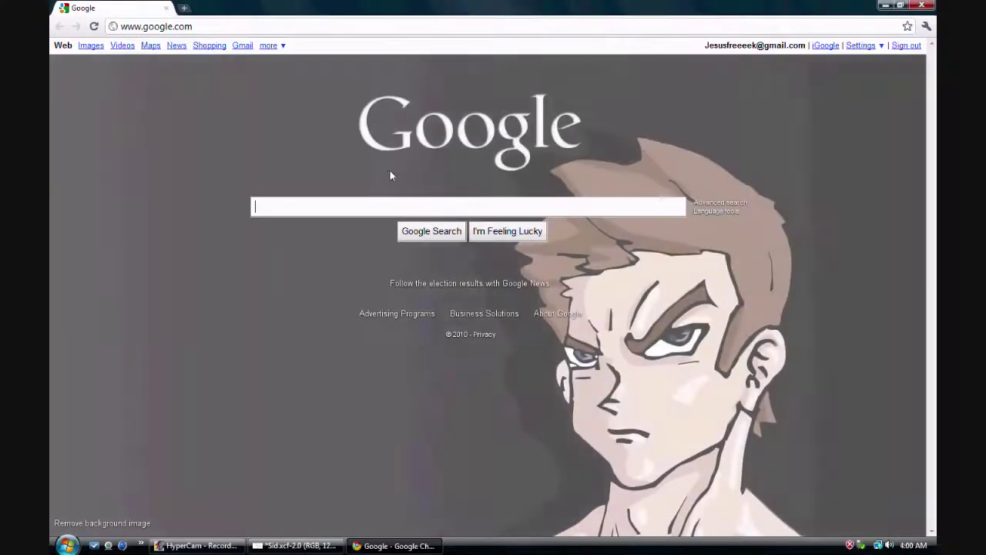
type("sid")
key("Return")
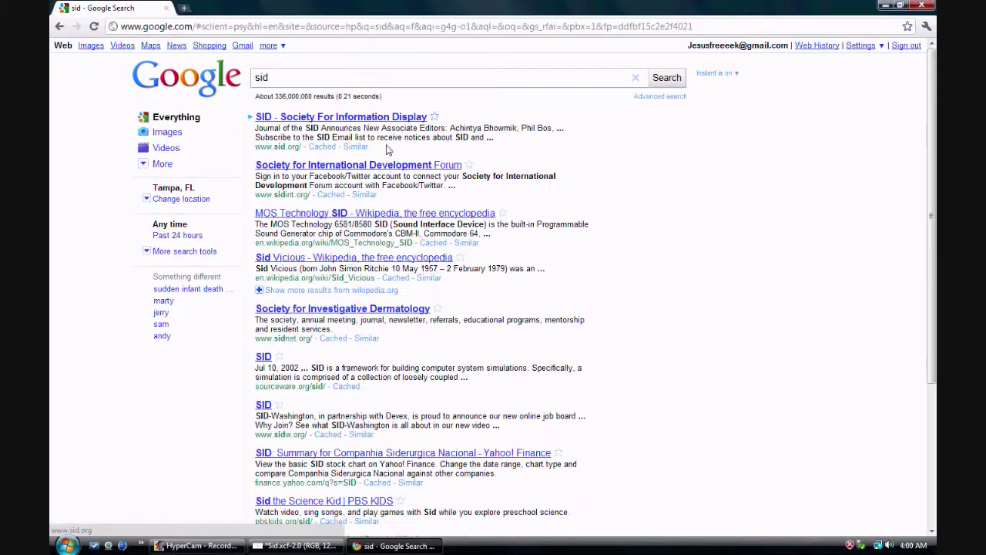
type("ice age")
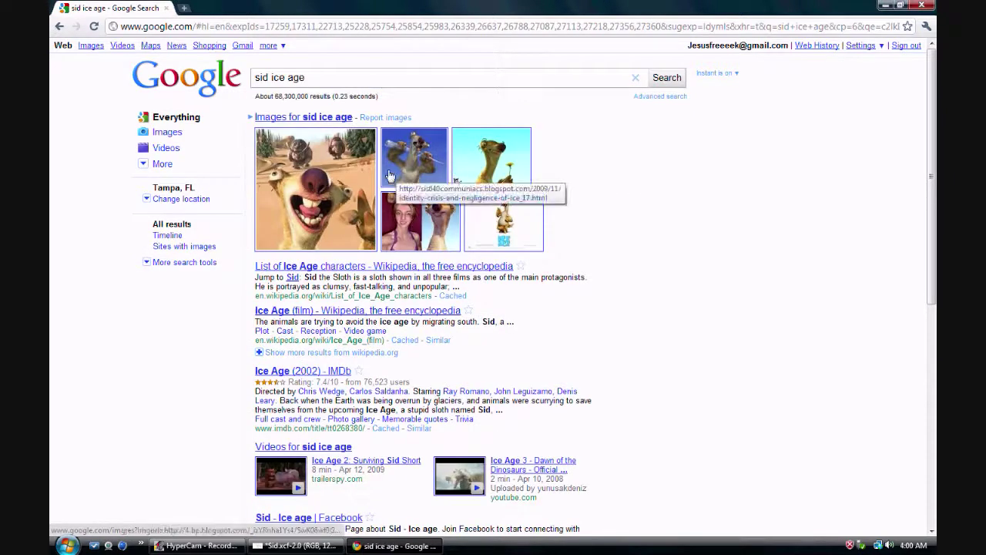
Open the 1024×768 Sid wallpaper from the image results and bring up its copy/save options
left_click(273, 126)
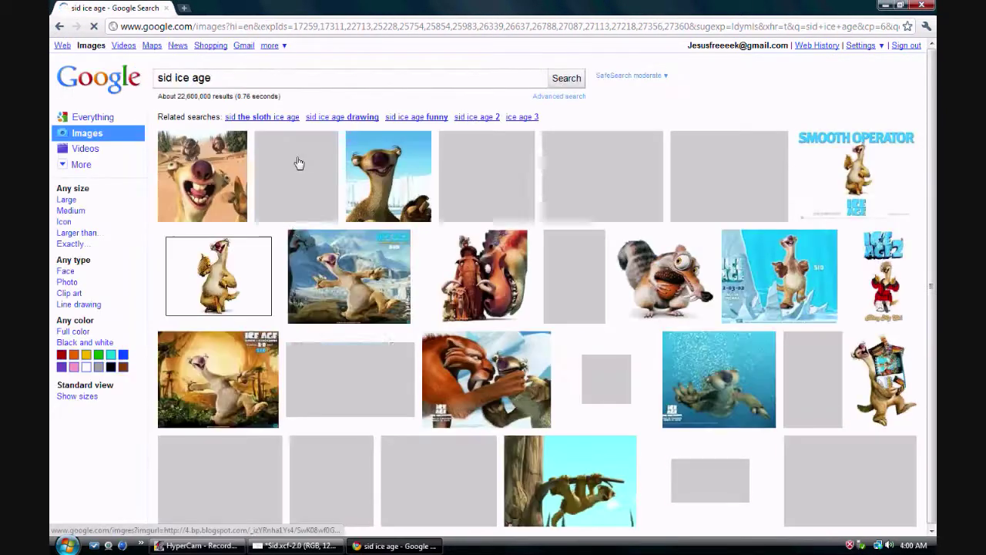
mouse_move(254, 367)
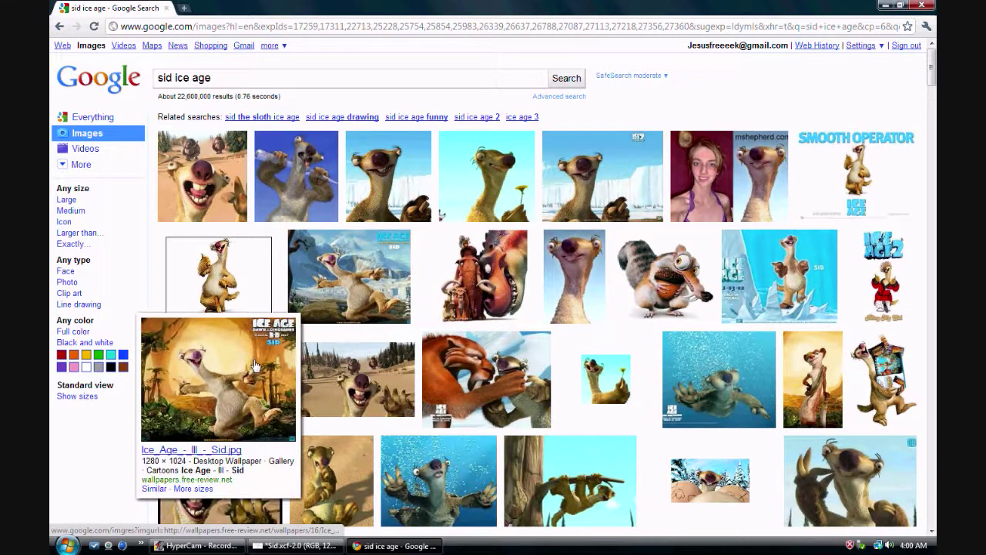
left_click(376, 267)
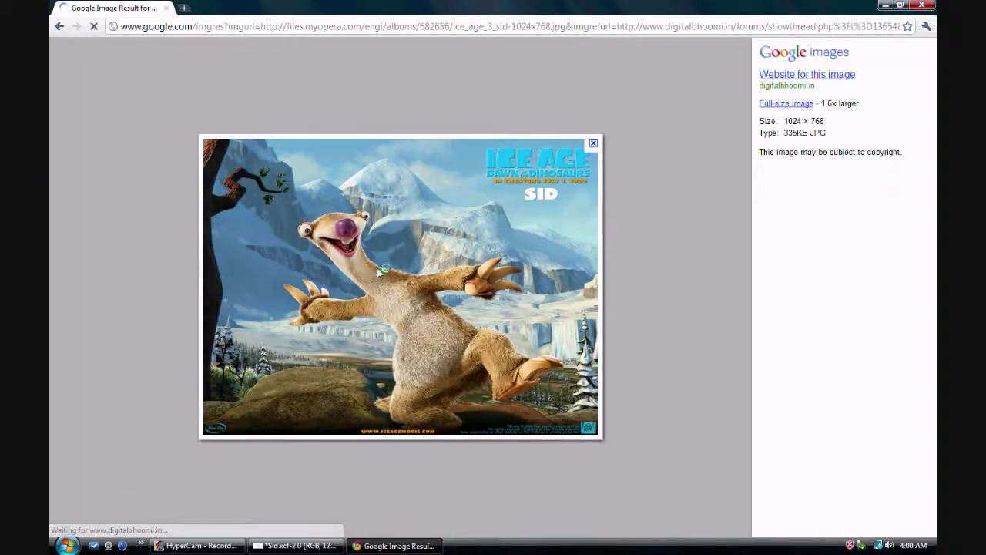
right_click(378, 269)
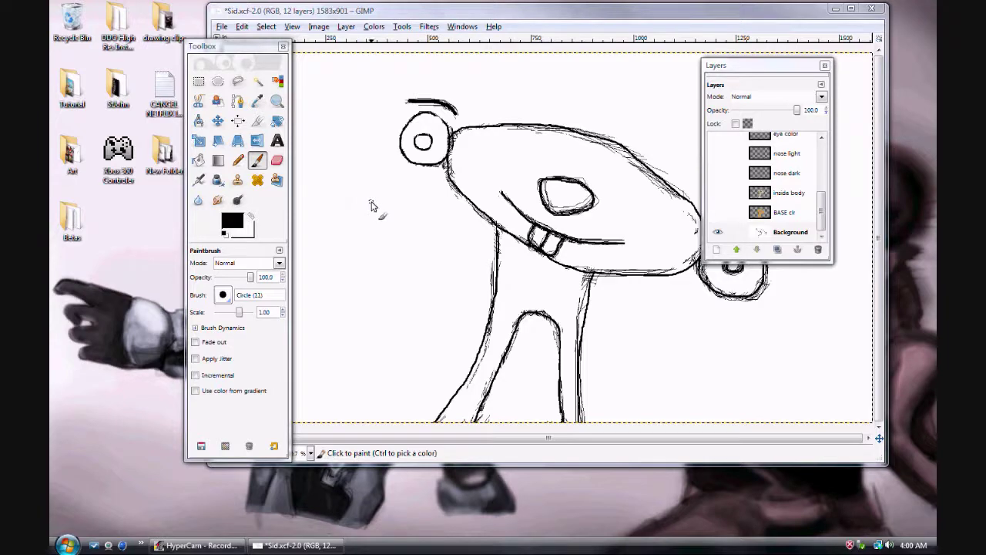
Make the CRF layer's Ice Age Sid picture visible and pick the Color Picker tool
left_click_drag(821, 214, 826, 143)
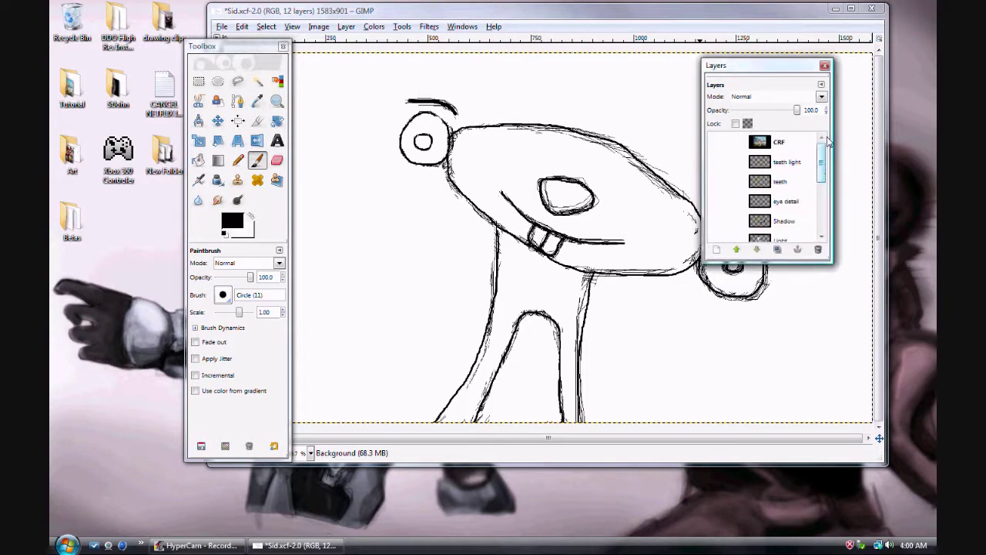
left_click(719, 143)
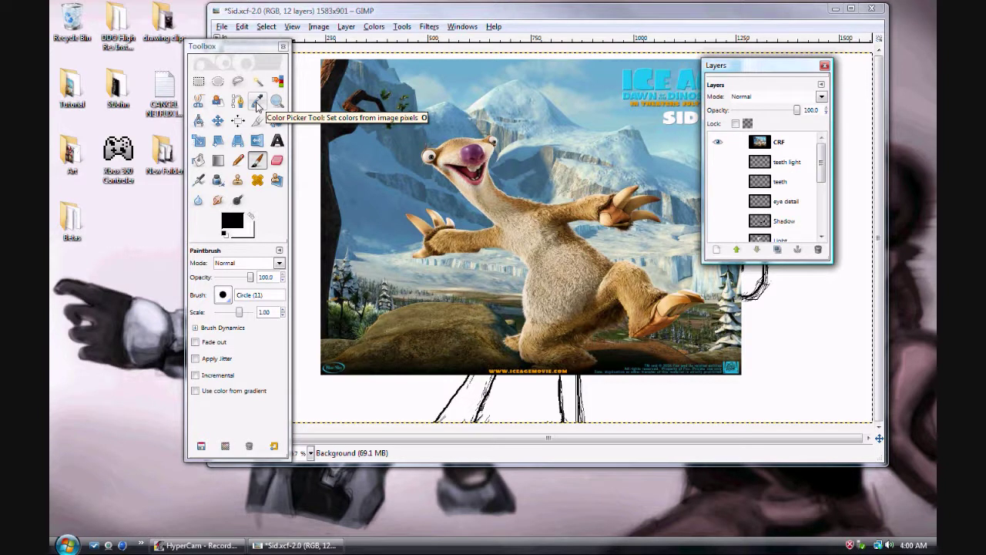
left_click(257, 103)
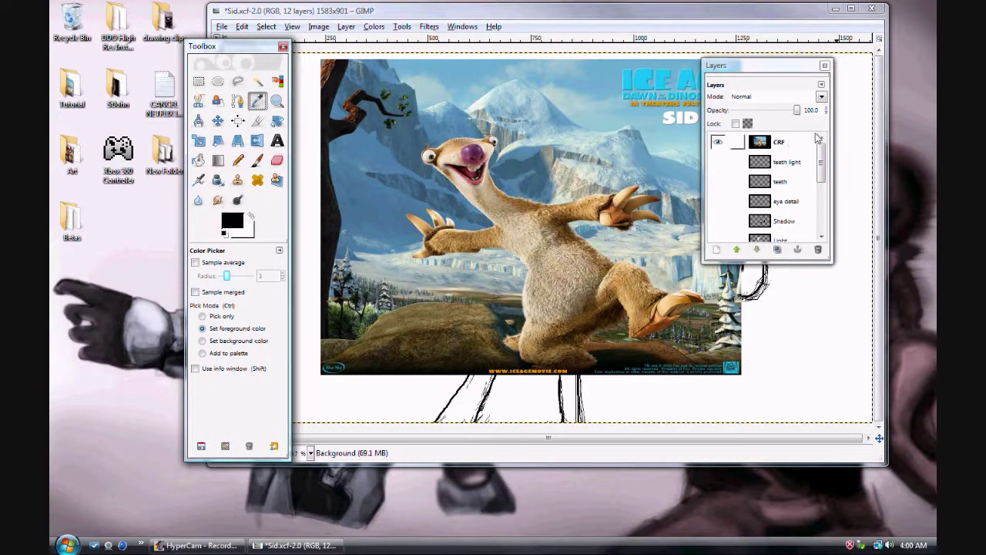
Sample colours from Sid on the CRF layer, ending on the nose's dark purple, then hide CRF
left_click(793, 146)
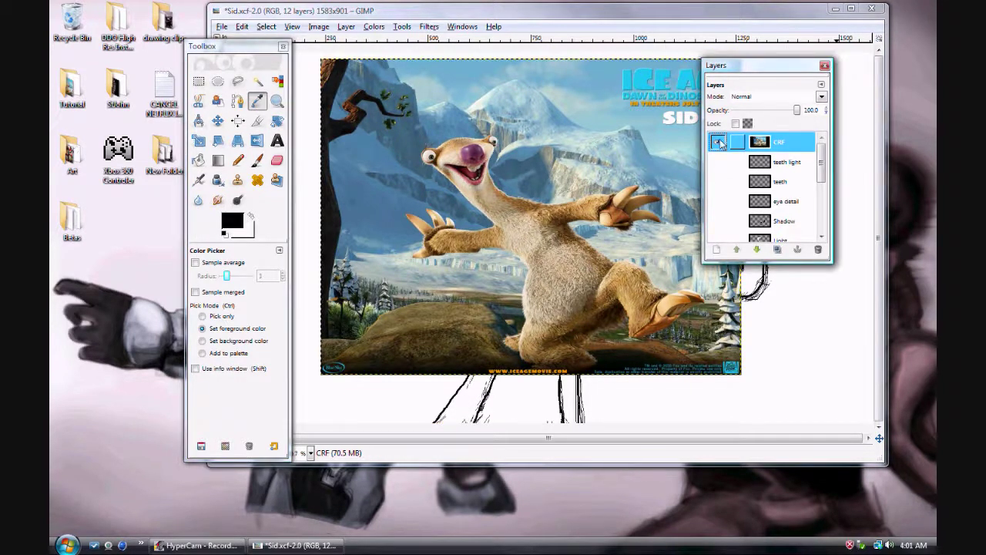
left_click(517, 188)
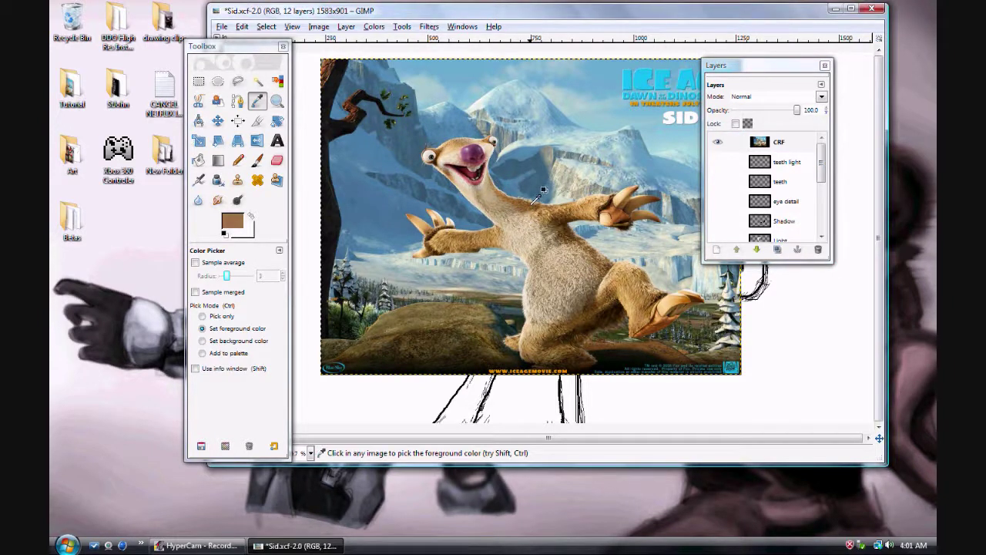
left_click(535, 200)
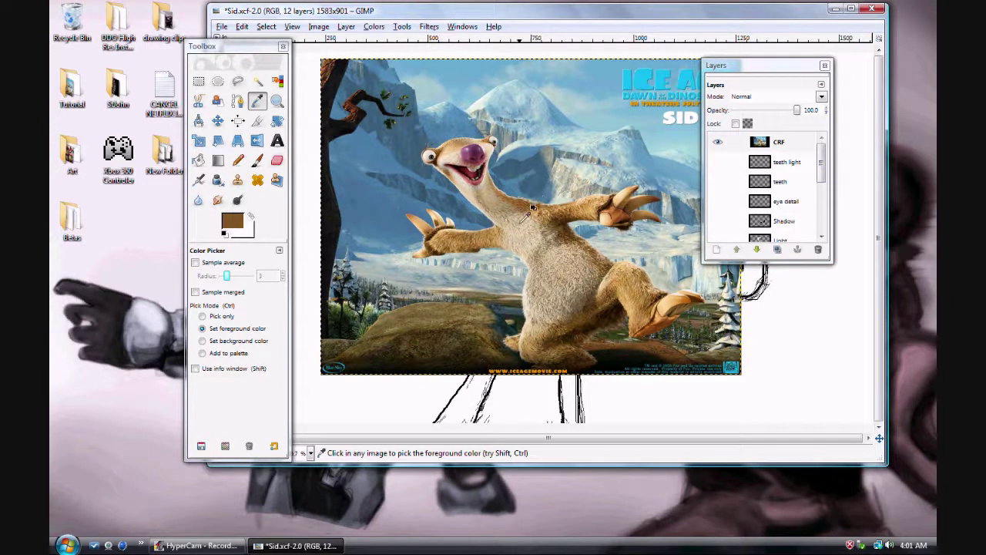
left_click(533, 208)
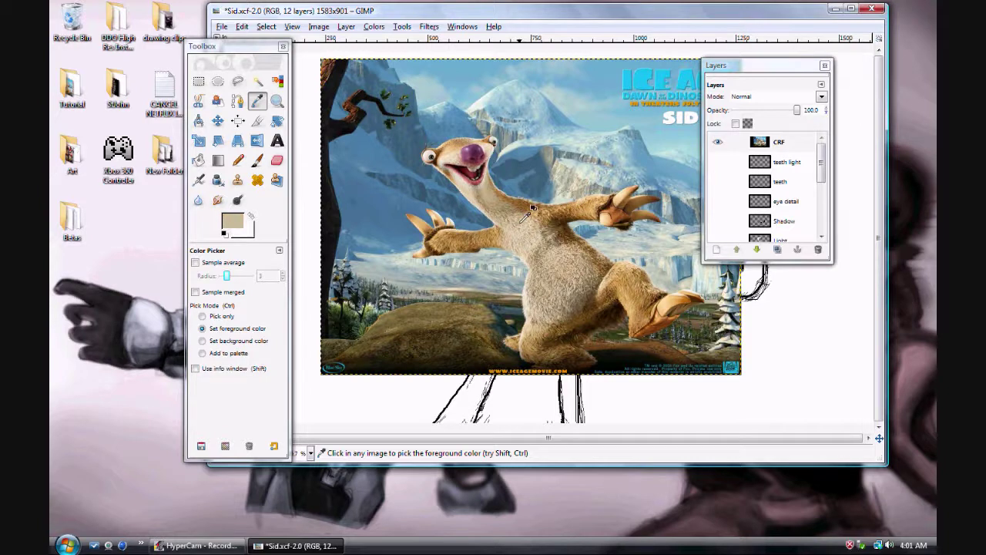
left_click(487, 136)
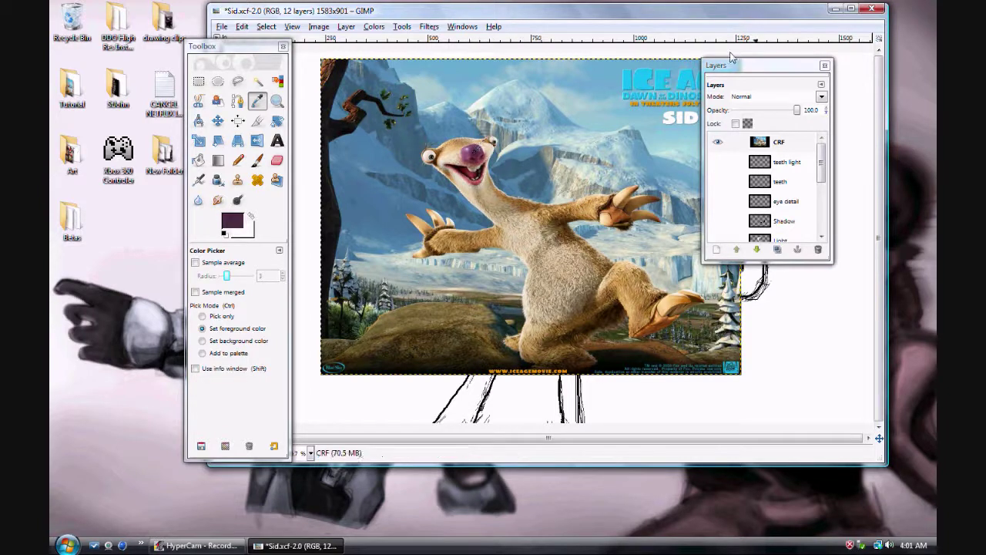
left_click(718, 144)
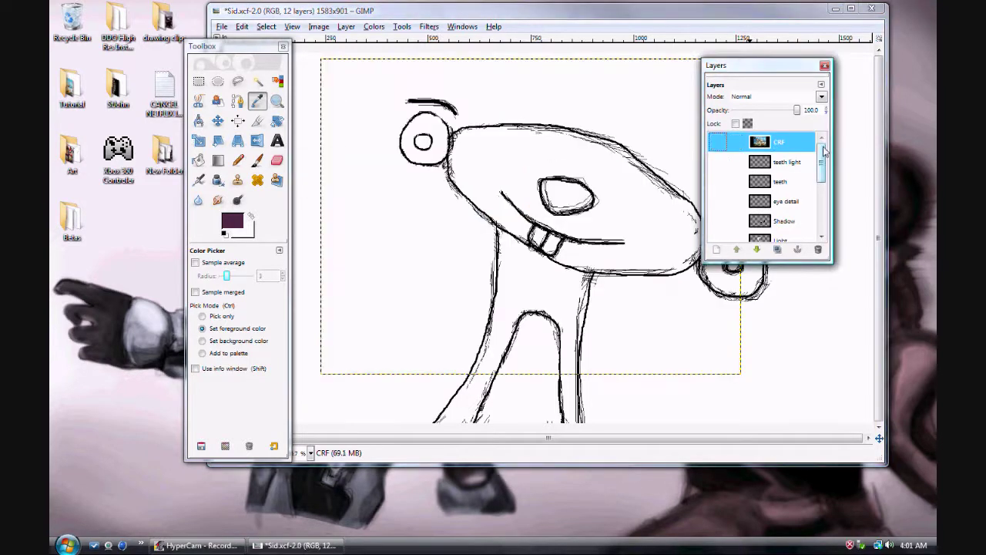
left_click_drag(822, 153, 828, 224)
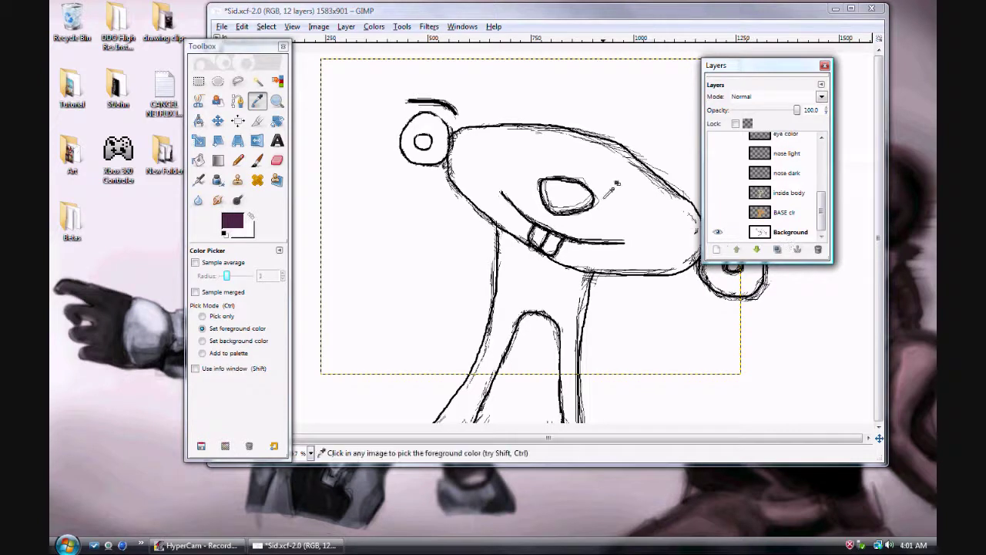
Paint a small dark purple test dab left of the sloth's eye on the Background layer
left_click(259, 161)
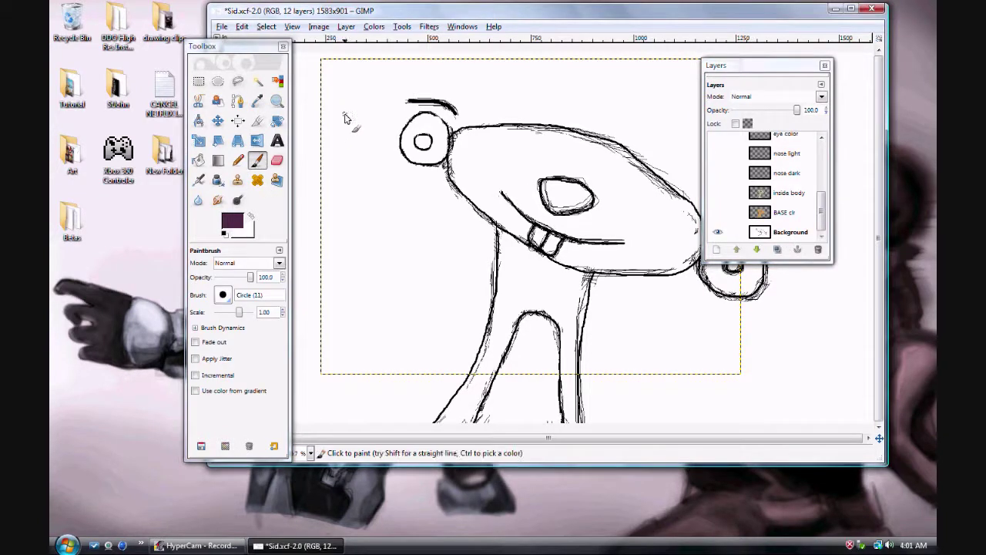
left_click(790, 233)
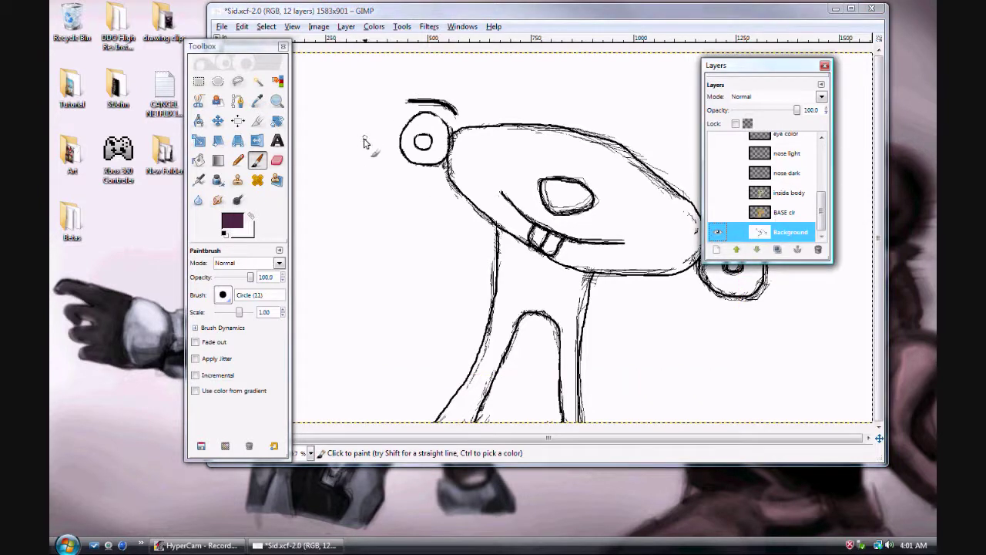
mouse_move(357, 125)
left_mouse_down()
mouse_move(347, 128)
mouse_move(359, 137)
left_mouse_up()
left_click(786, 235)
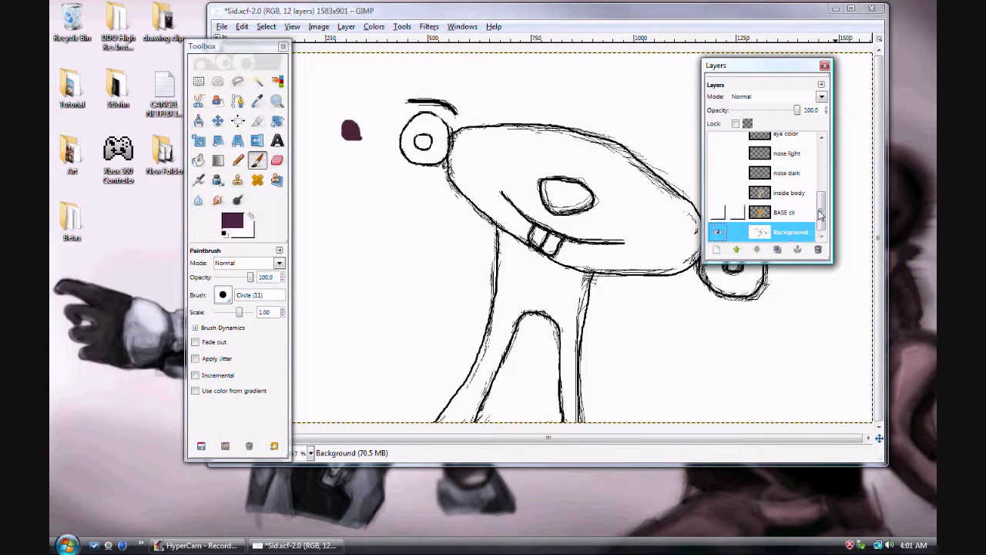
mouse_move(822, 218)
left_mouse_down()
mouse_move(823, 153)
mouse_move(832, 228)
left_mouse_up()
left_click_drag(823, 221, 823, 158)
Flick the CRF reference layer on and off repeatedly to compare with the sketch, leaving it visible
left_click(802, 145)
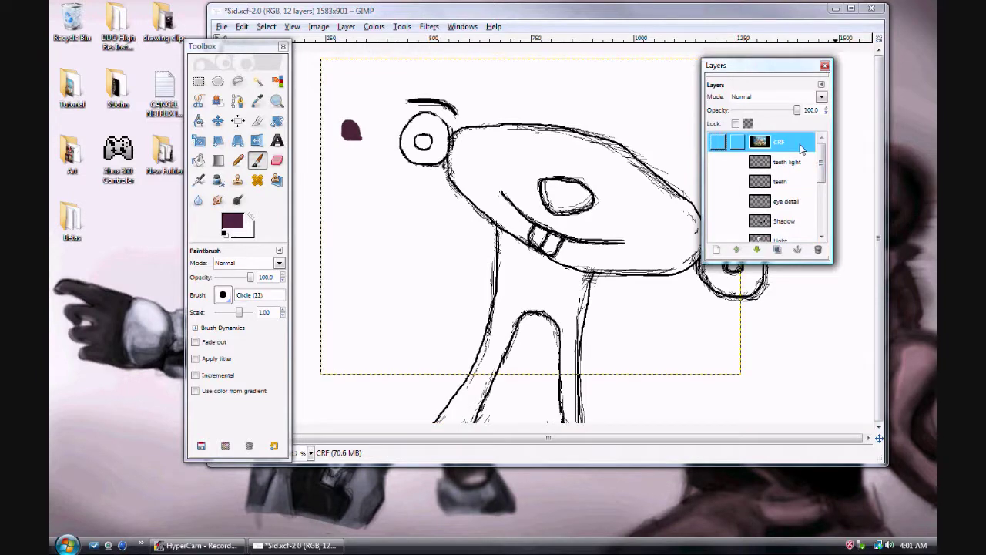
left_click(716, 144)
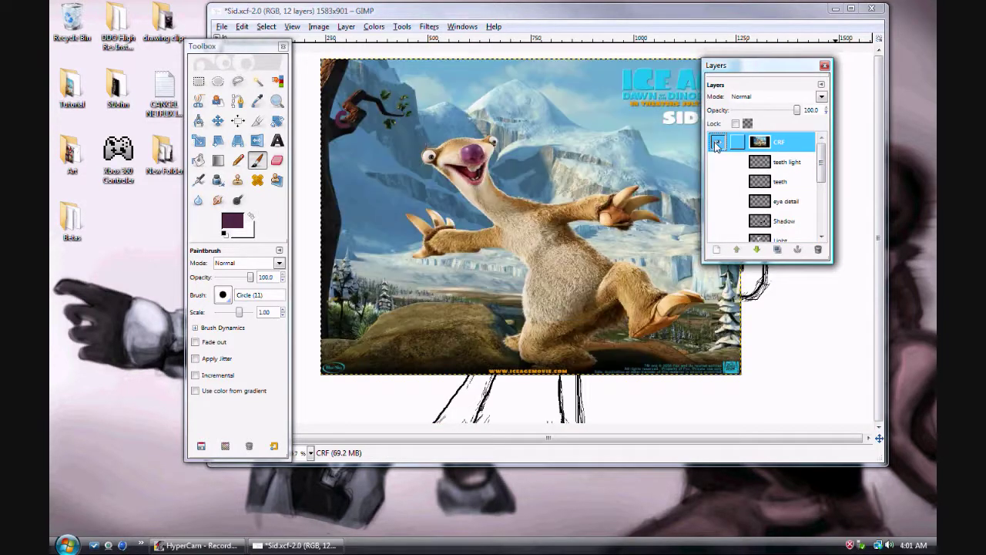
left_click(716, 144)
left_click(716, 144)
left_click(716, 144)
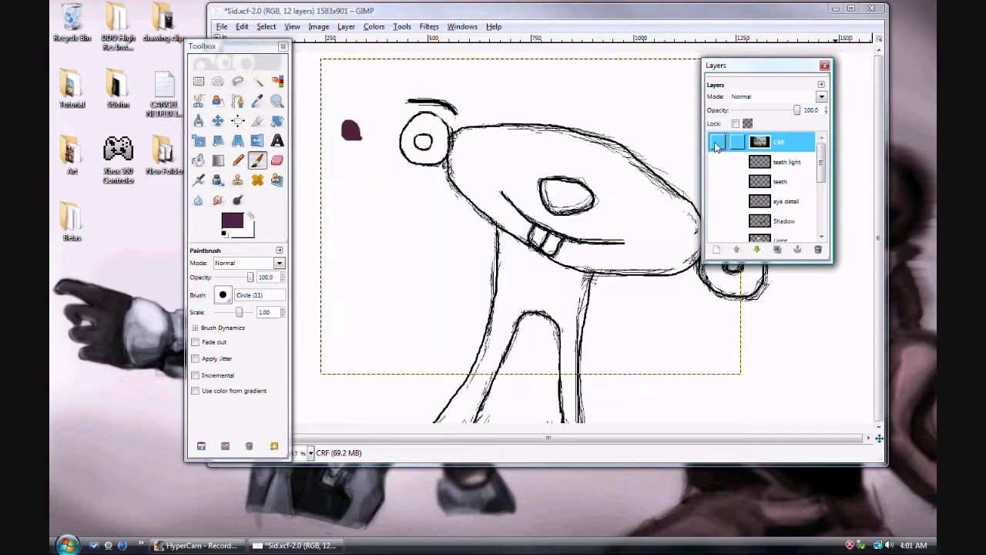
left_click(715, 144)
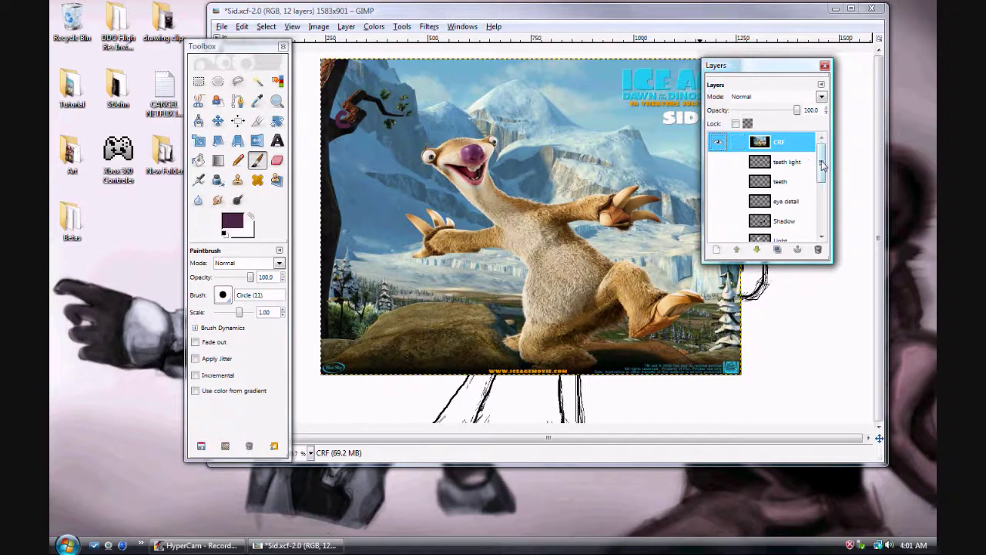
left_click_drag(822, 165, 814, 143)
left_click(797, 235)
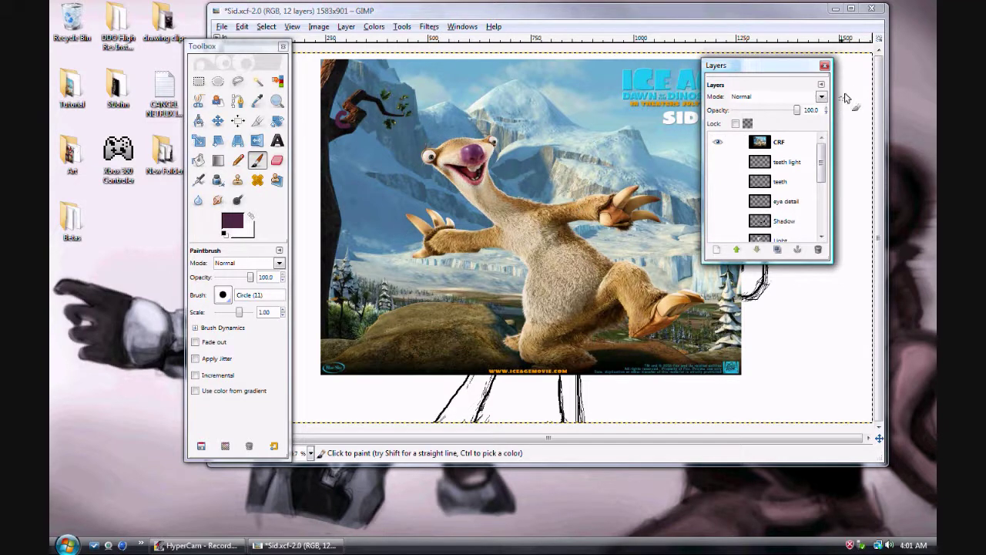
left_click(803, 142)
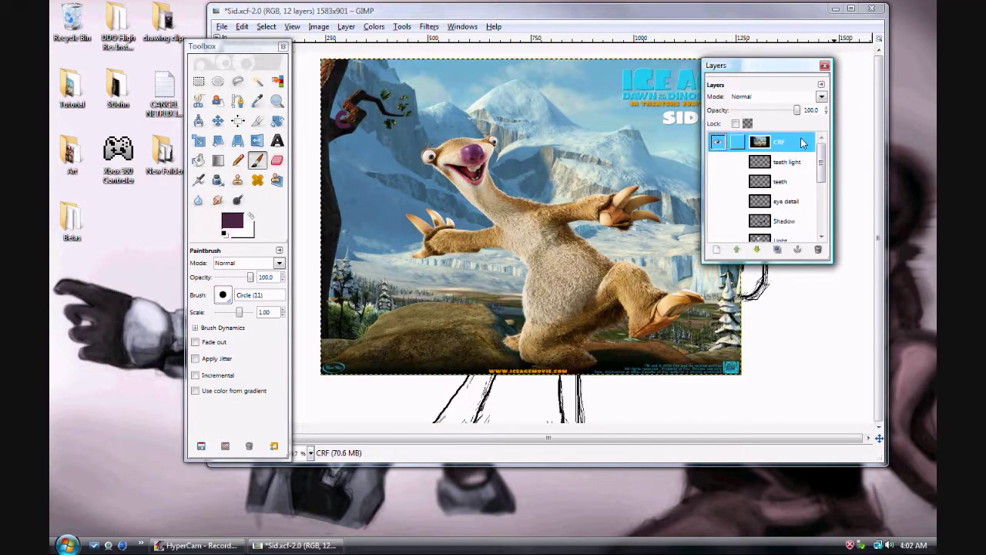
left_click(716, 148)
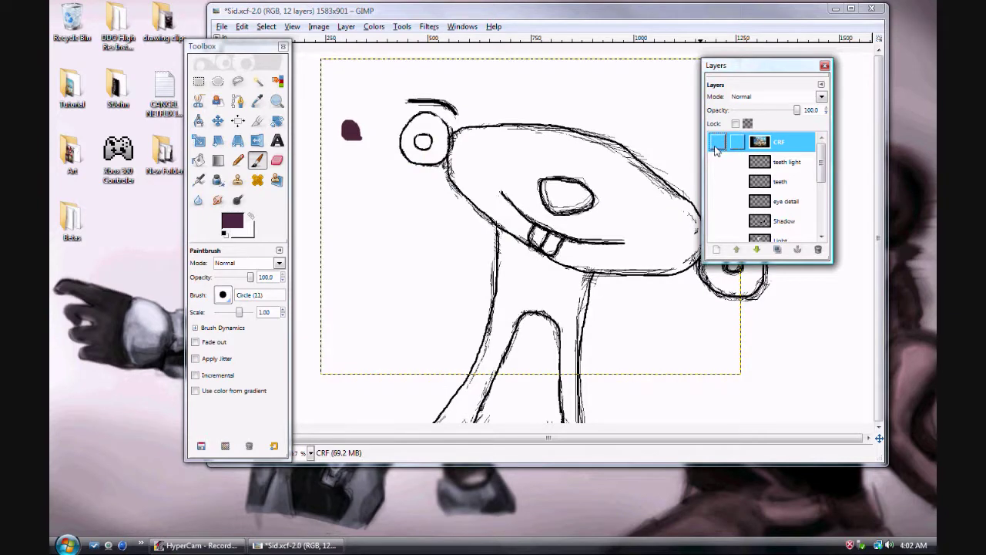
left_click(716, 148)
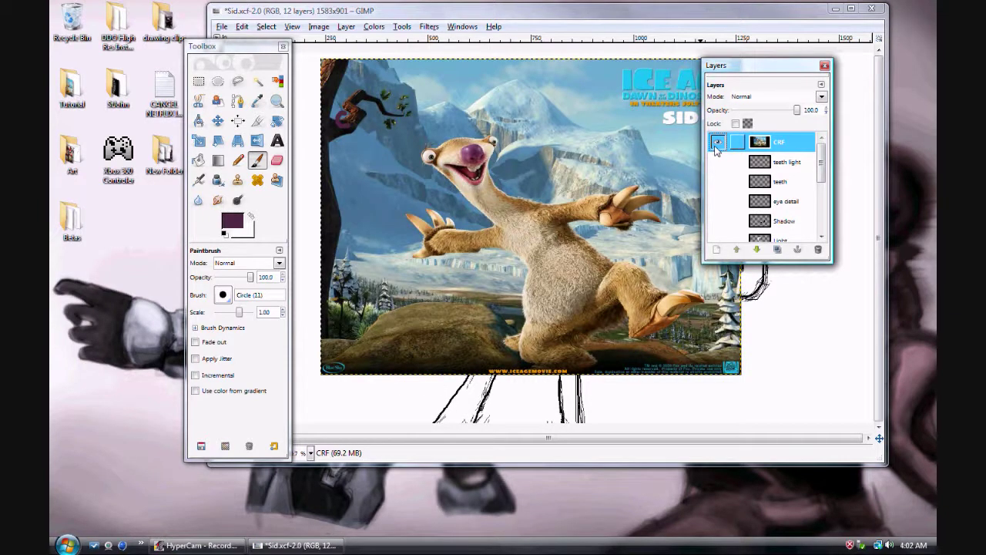
left_click(716, 148)
left_click(715, 148)
left_click(716, 148)
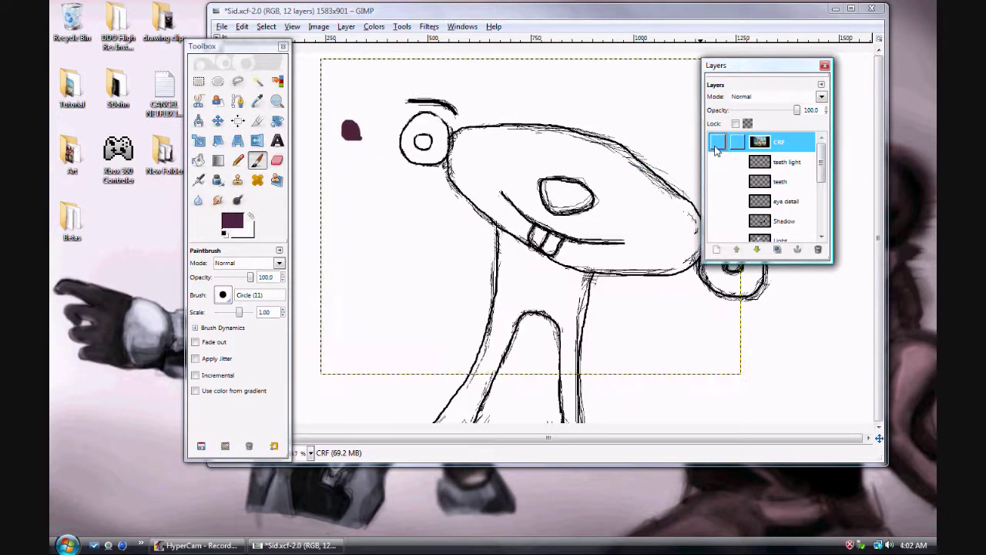
left_click(715, 148)
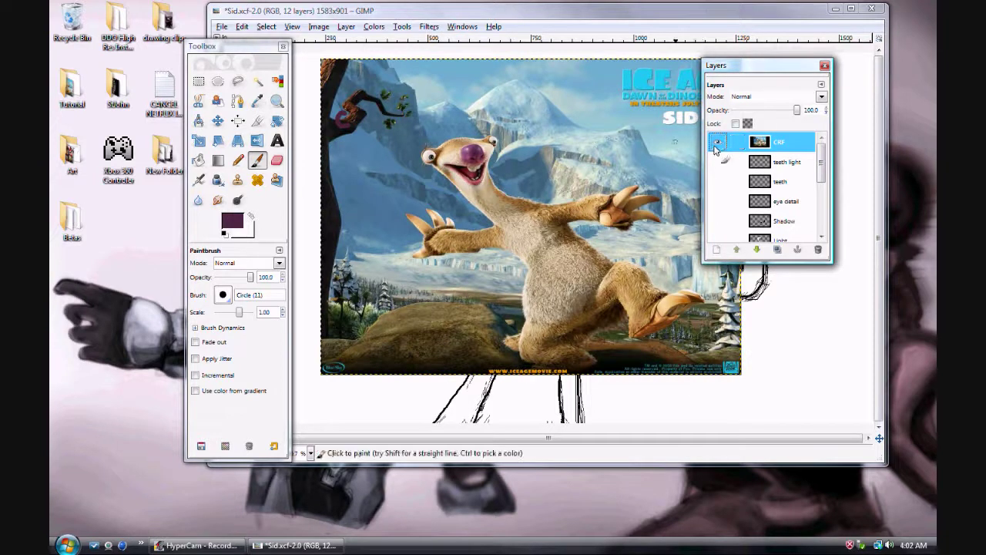
Sample a brown from Sid's body and hide the CRF reference layer
key("o")
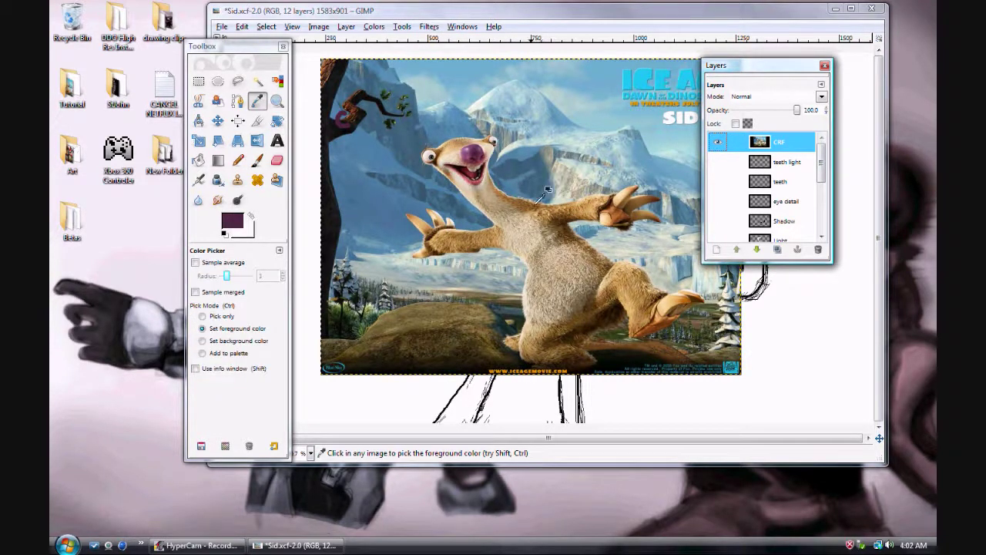
left_click(542, 189)
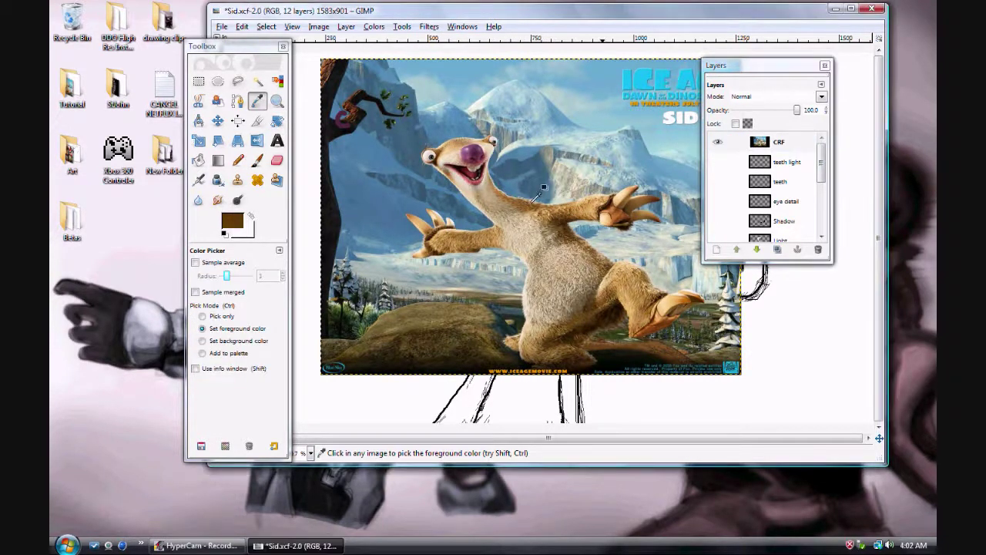
left_click(813, 144)
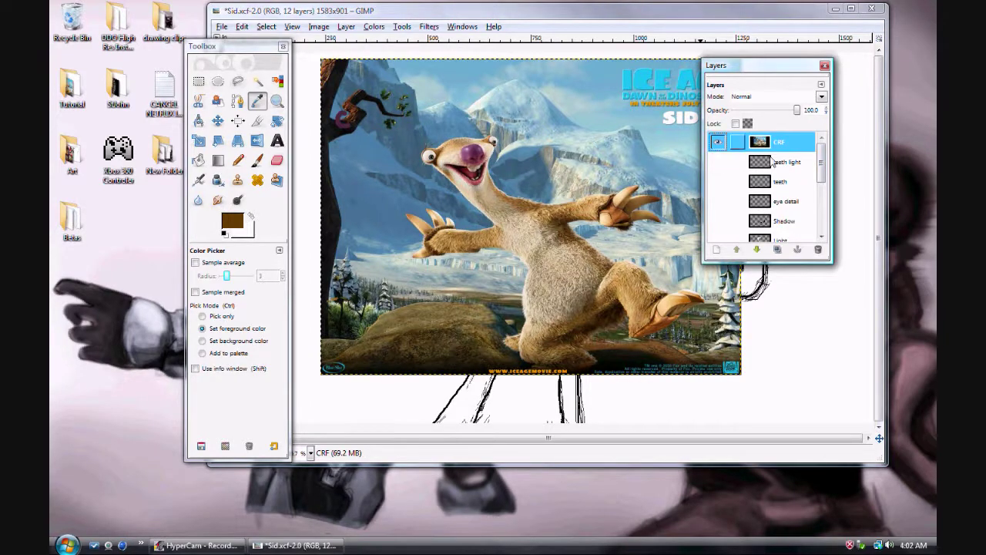
left_click(717, 143)
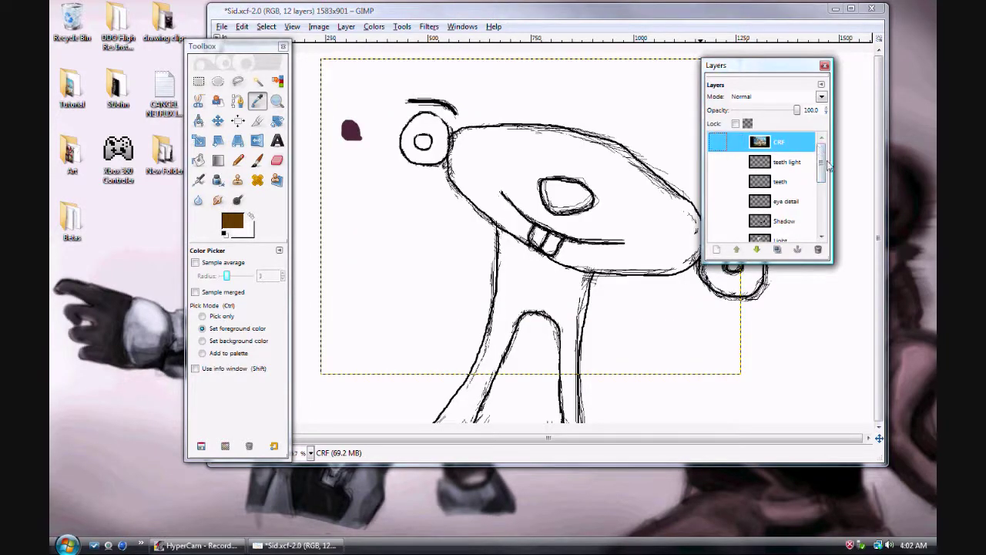
Paint a brown test dab near the top-left on Background, then show CRF again
scroll(827, 168, "down", 5)
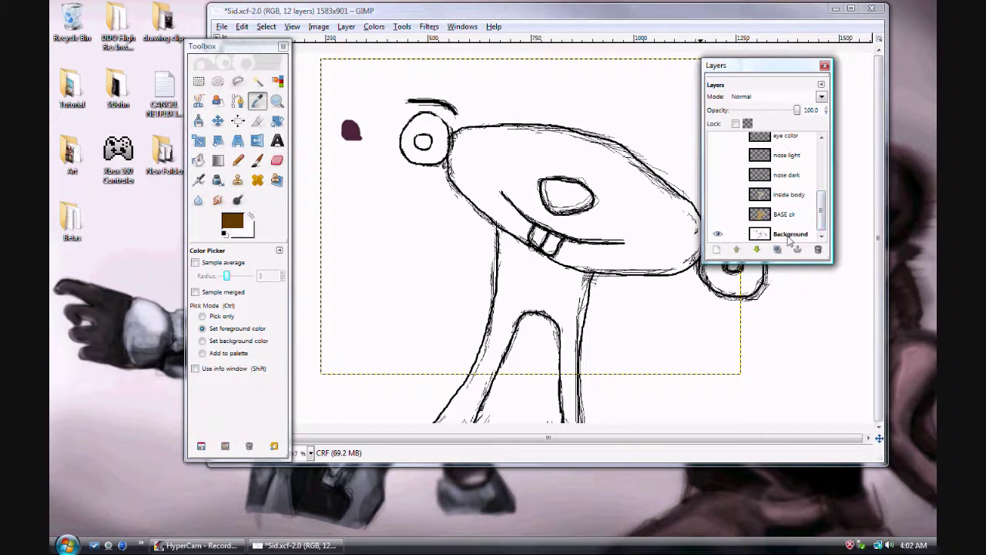
left_click(776, 235)
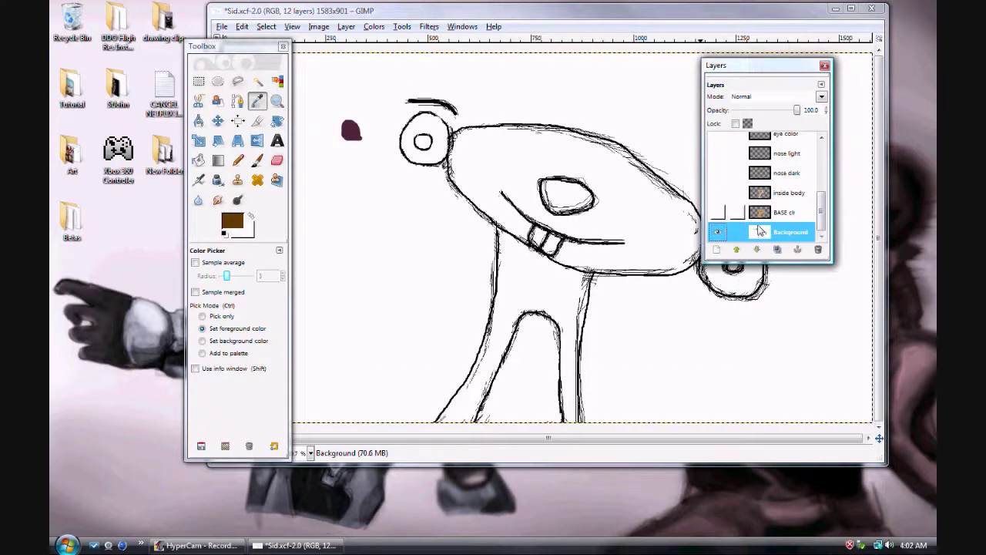
key("p")
mouse_move(367, 106)
left_mouse_down()
mouse_move(359, 97)
mouse_move(376, 101)
left_mouse_up()
left_click_drag(821, 216, 813, 144)
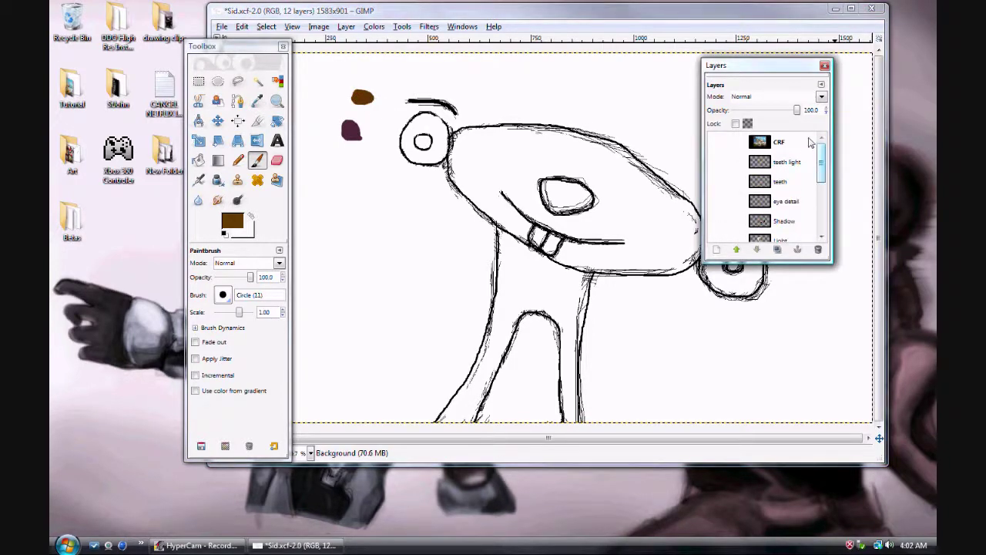
left_click(800, 142)
left_click(723, 145)
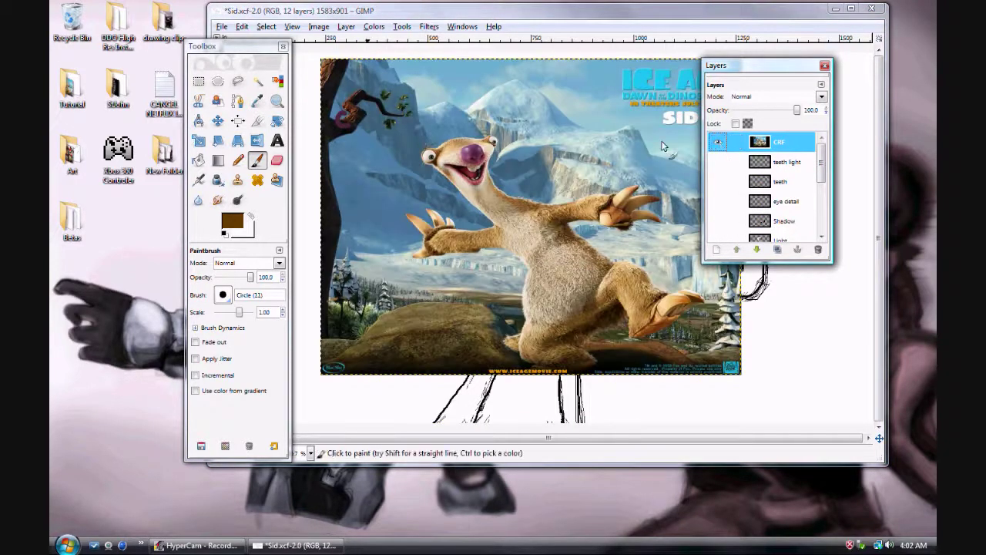
left_click(257, 100)
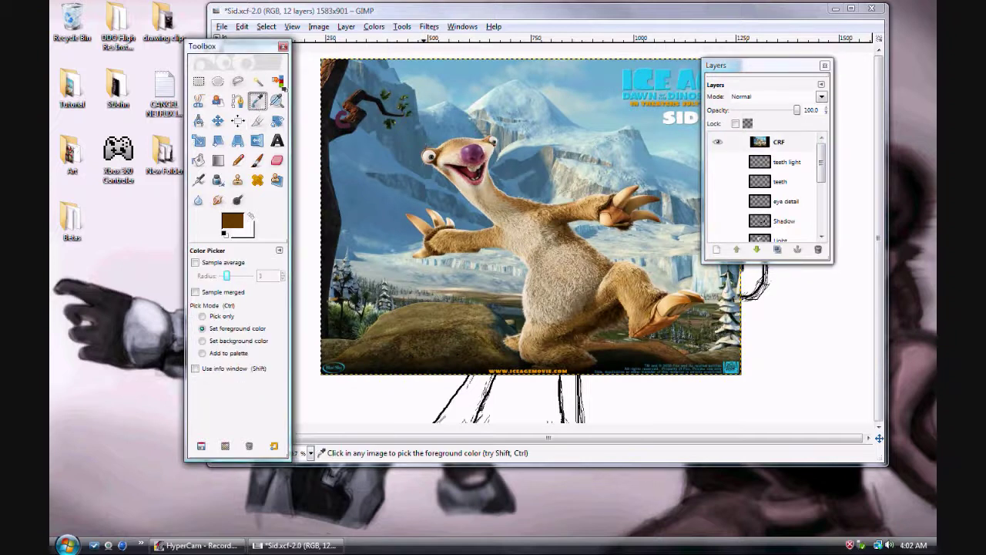
Sample Sid's tan body colour from the CRF reference layer
left_click(797, 148)
left_click(528, 218)
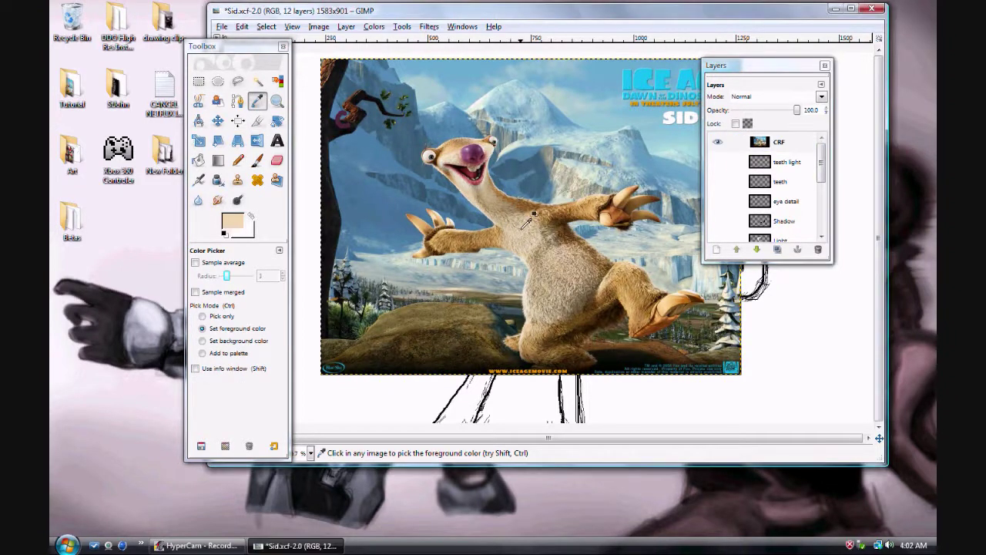
left_click(519, 215)
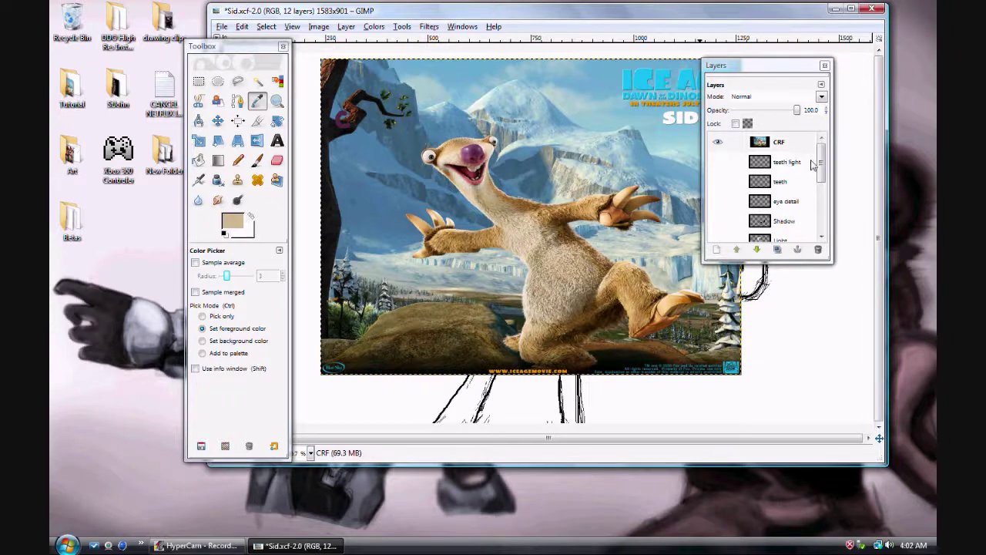
left_click_drag(798, 163, 825, 163)
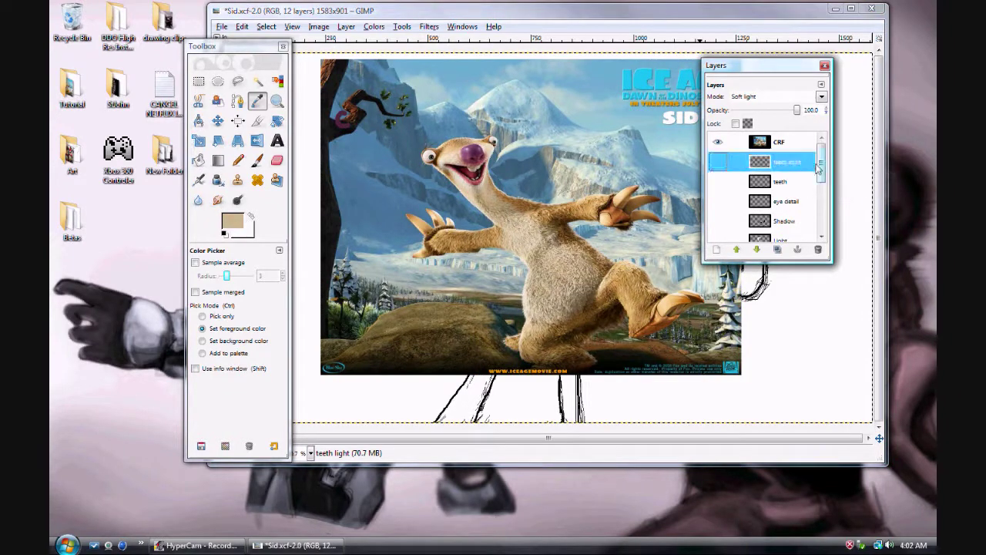
scroll(794, 192, "down", 3)
Hide CRF and paint a tan swatch beside the brown dab on Background
left_click(791, 232)
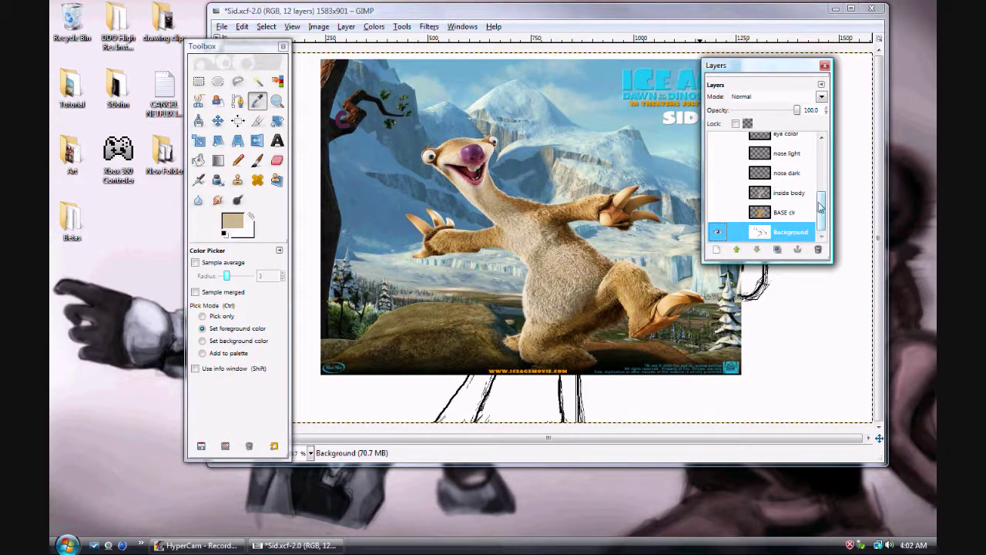
scroll(728, 185, "up", 5)
left_click(719, 143)
scroll(786, 201, "down", 5)
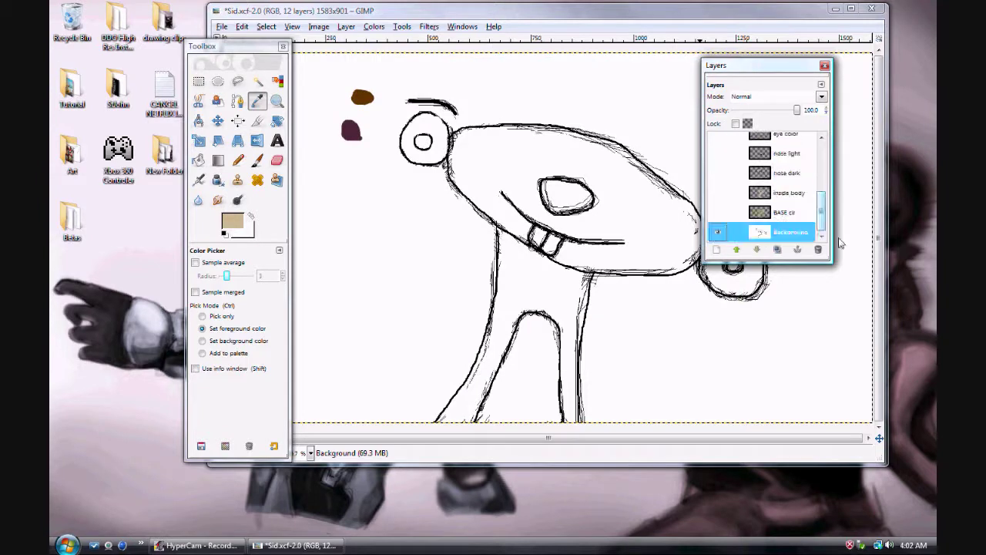
key("p")
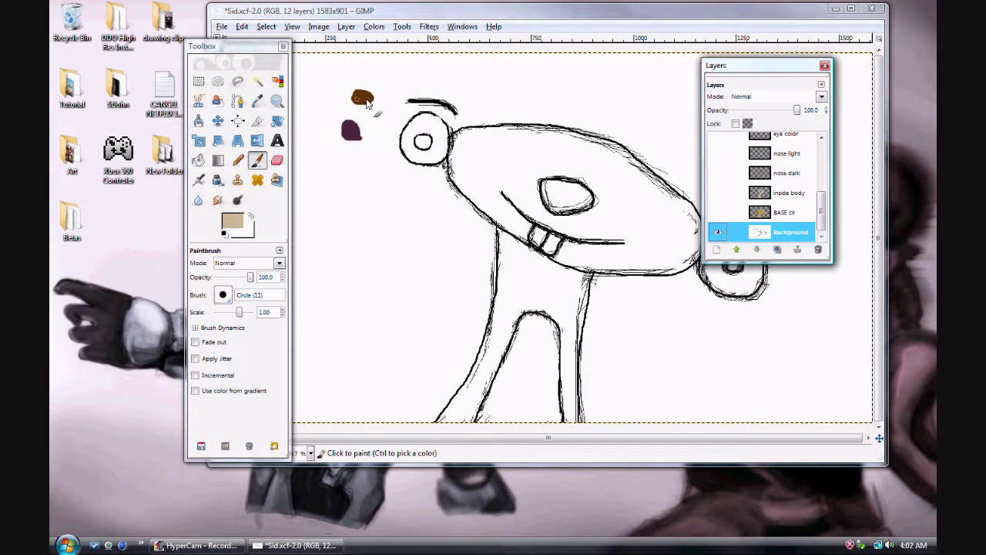
left_click(326, 101)
left_click_drag(328, 98, 325, 102)
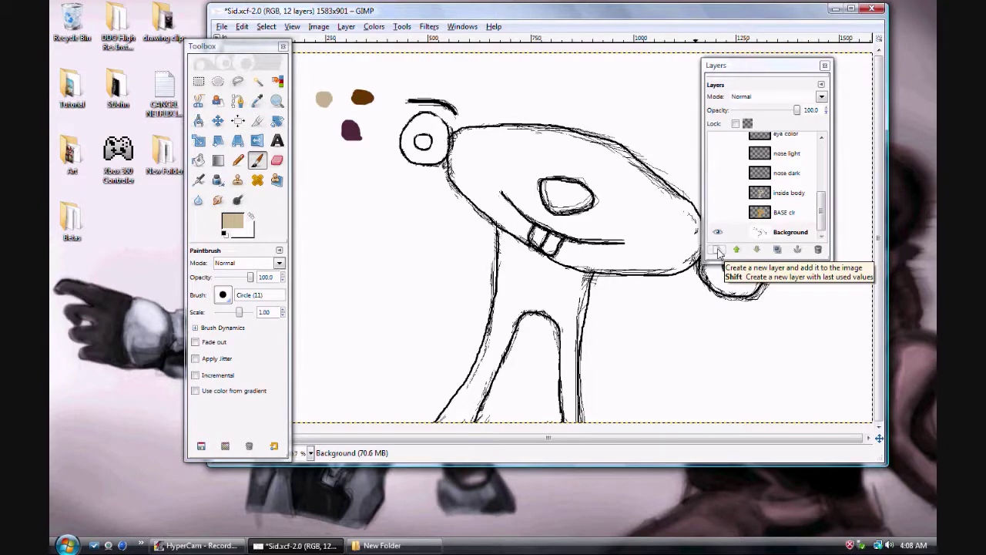
left_click(717, 252)
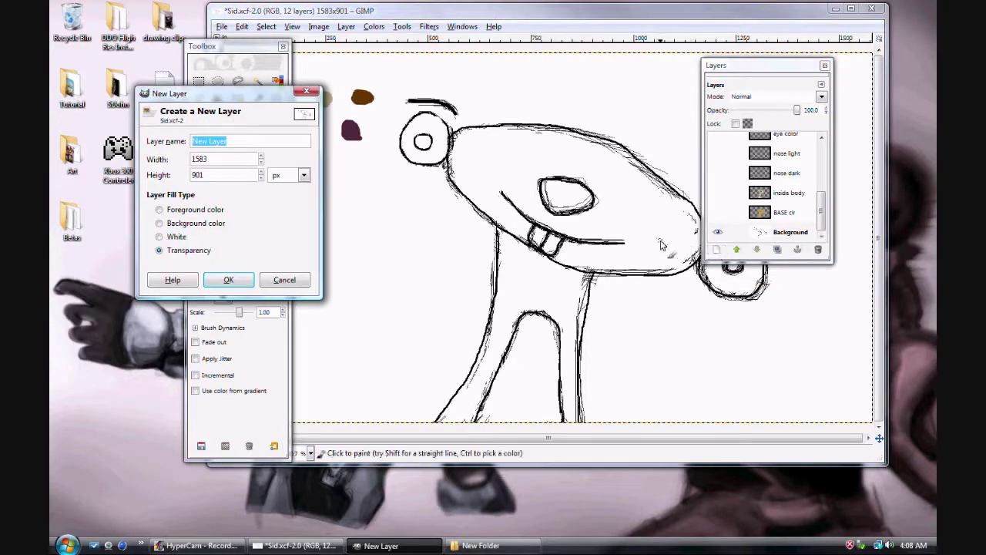
left_click(823, 214)
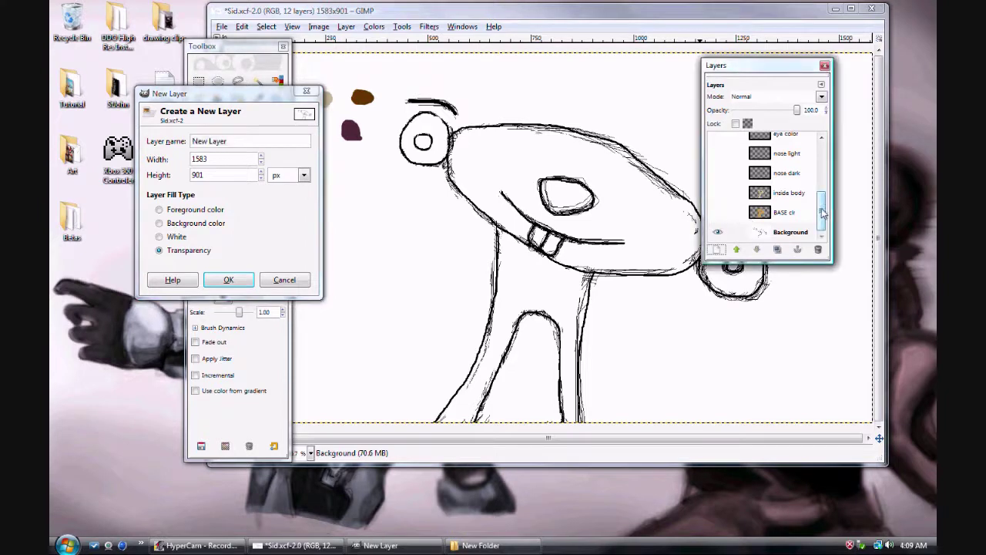
left_click(285, 281)
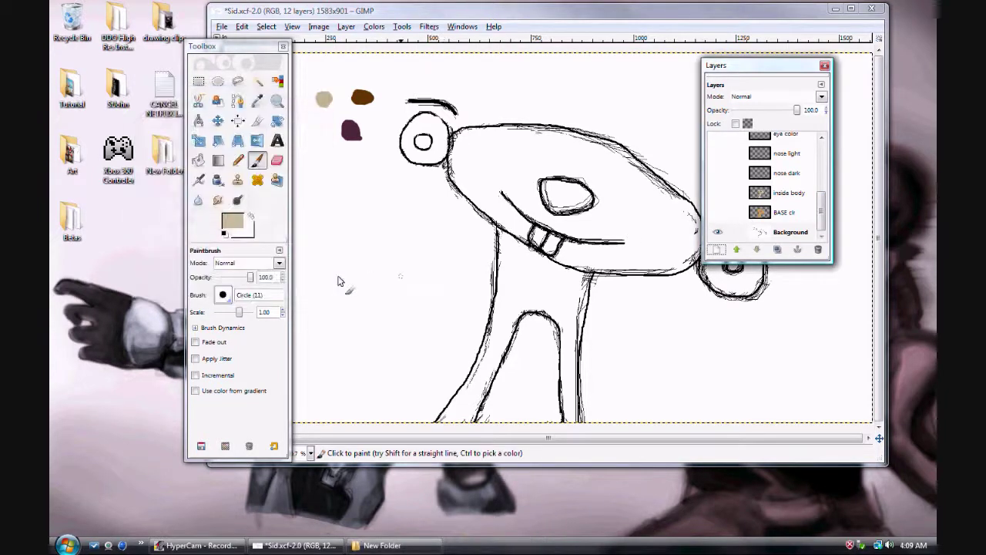
left_click(792, 235)
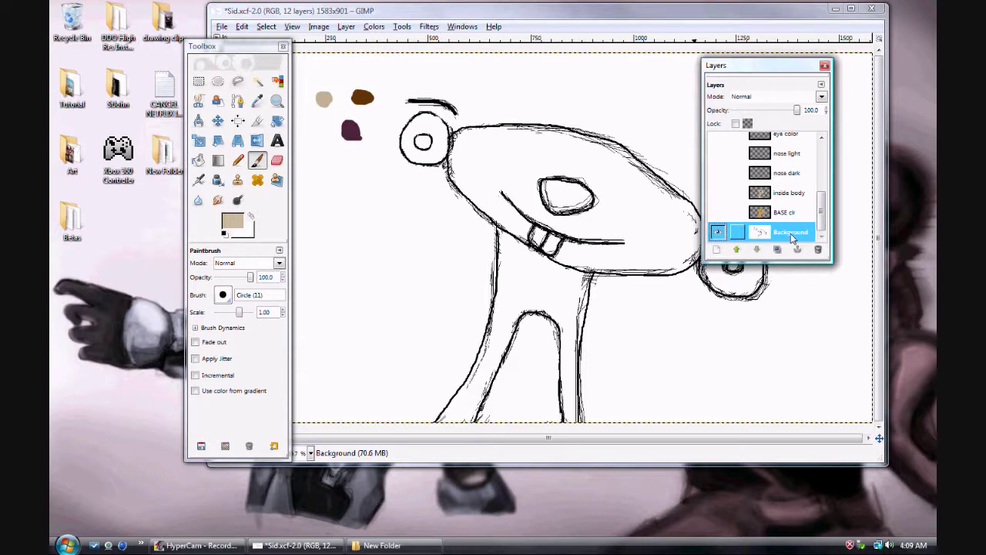
Add a transparent-fill layer named 'Base Color' above Background and select it
left_click(718, 251)
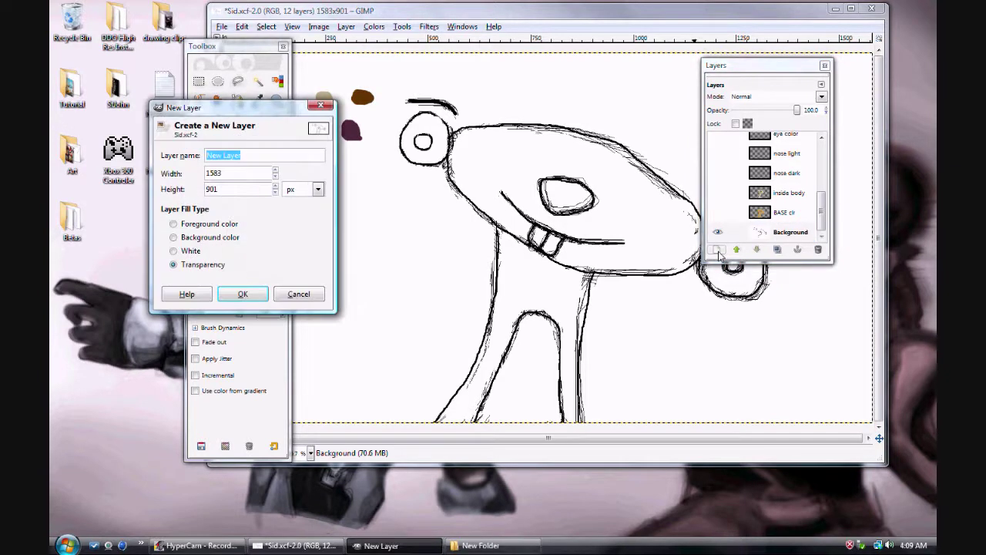
type("Base Color")
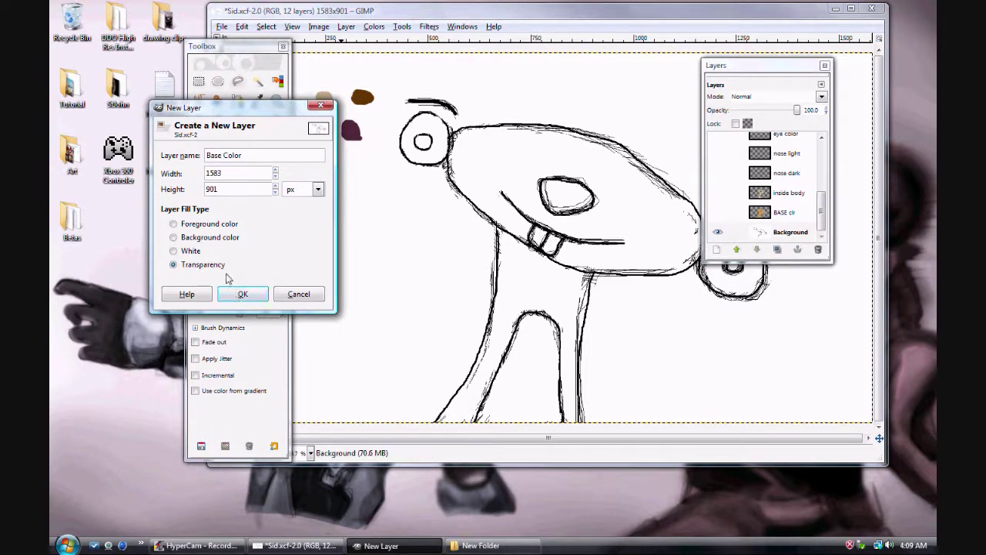
left_click(175, 265)
left_click(199, 266)
left_click(243, 294)
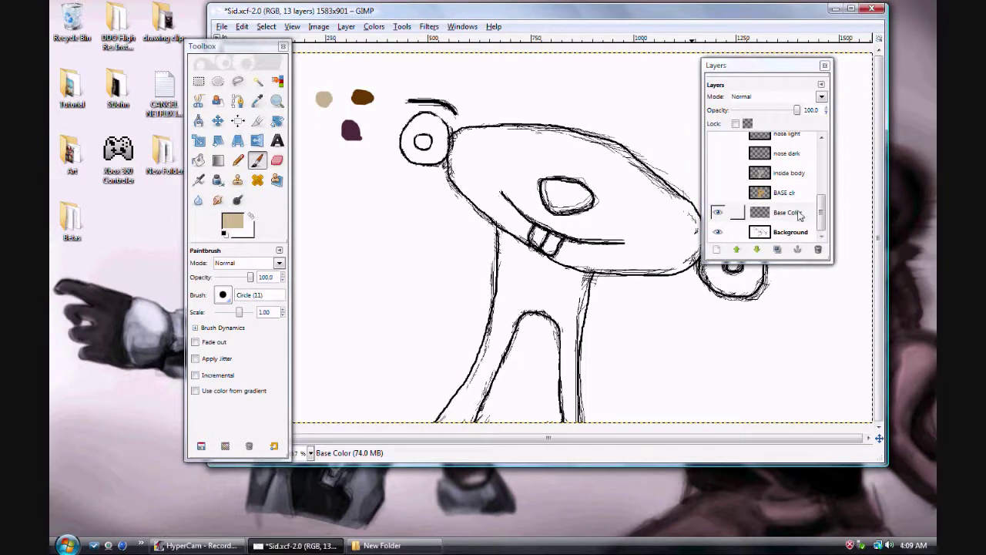
left_click(799, 215)
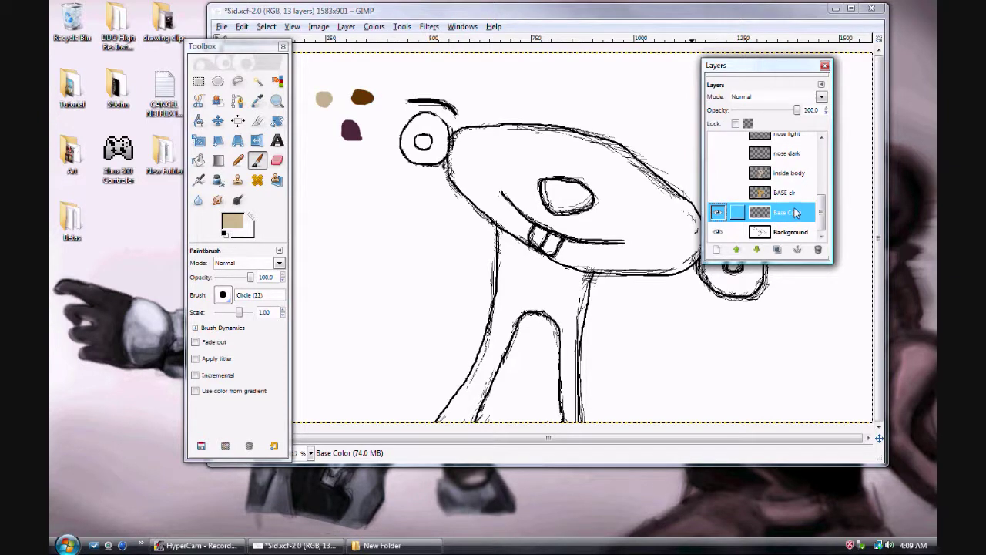
Create a second transparent layer, 'Base Color 2', above Base Color
left_click(717, 249)
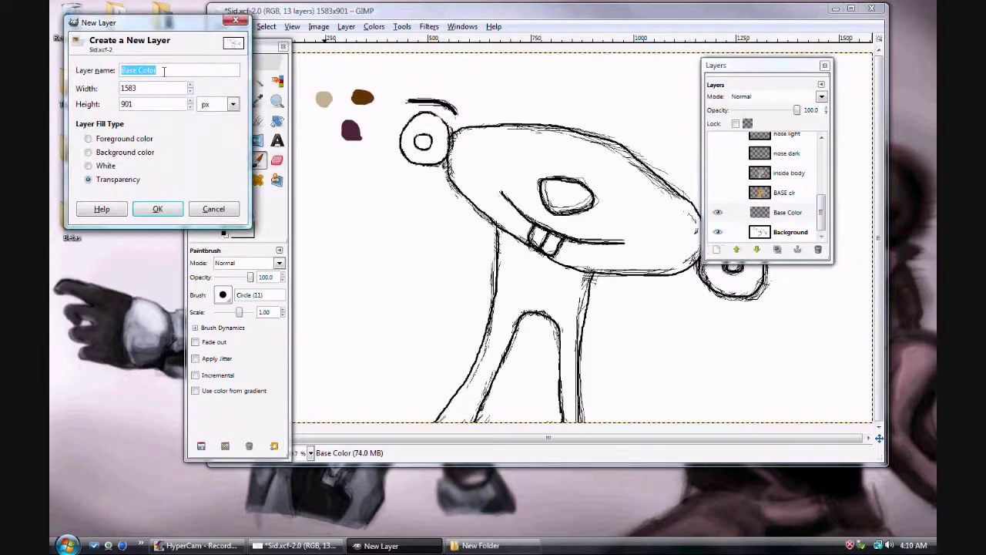
left_click(177, 70)
left_click(158, 210)
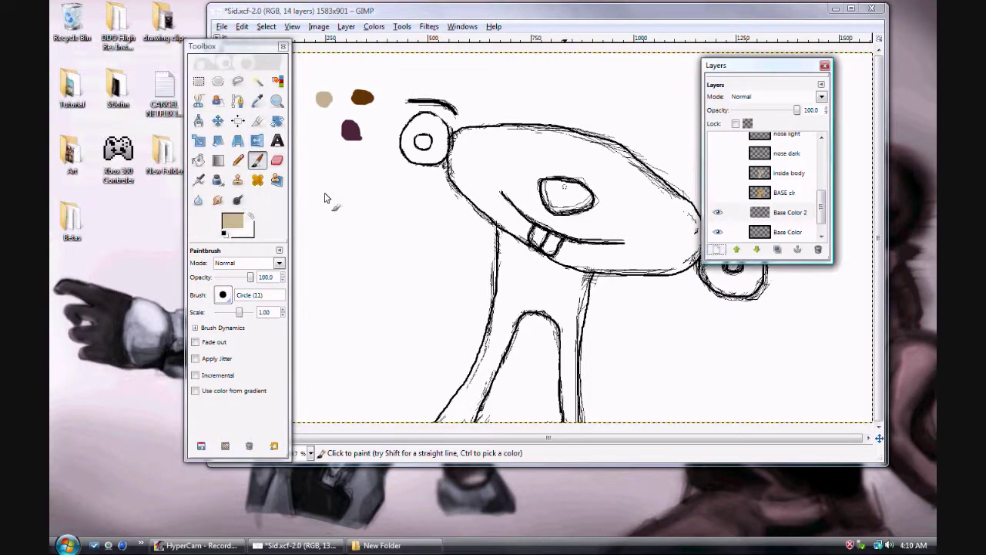
Select Background, Base Color and Base Color 2 in turn, ending on Base Color 2
scroll(806, 217, "down", 1)
left_click(789, 234)
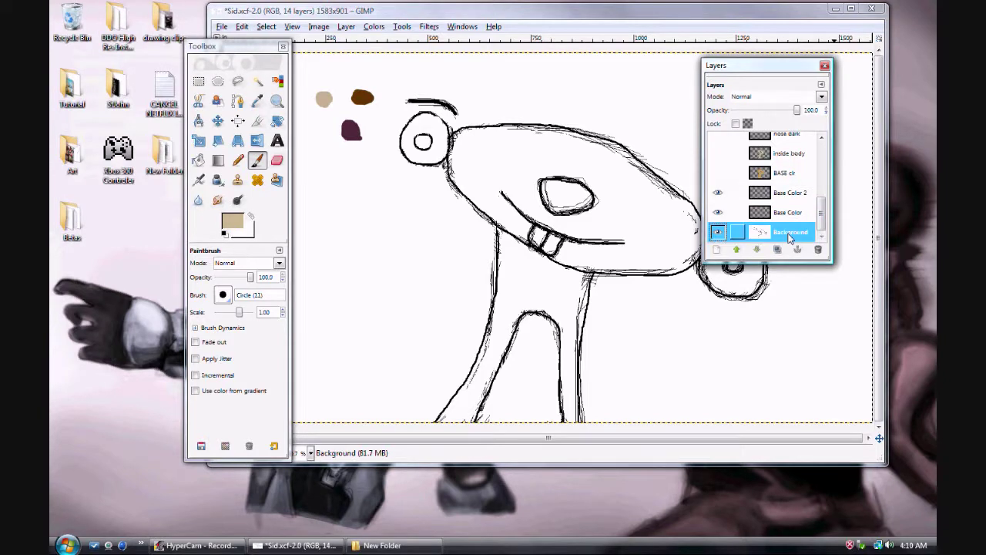
left_click(784, 215)
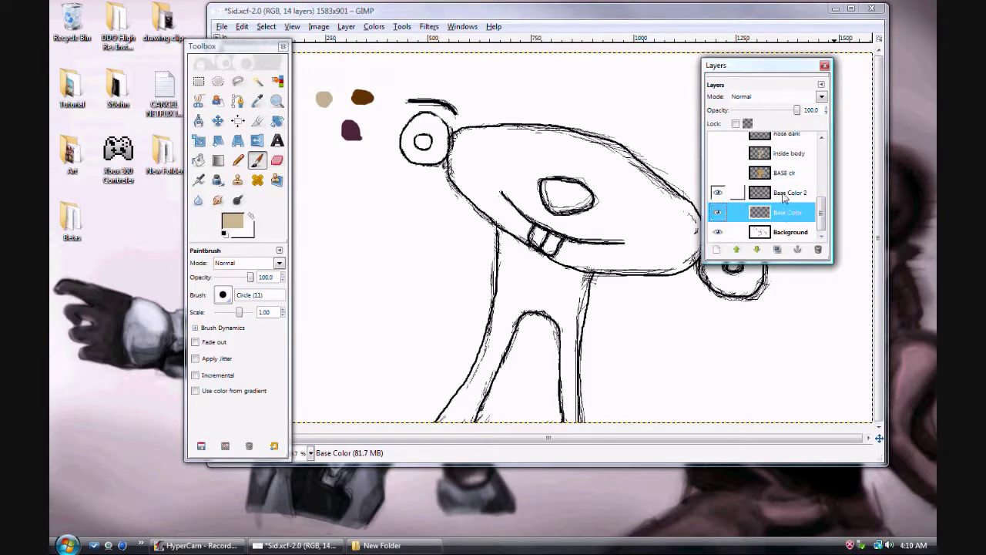
left_click(785, 194)
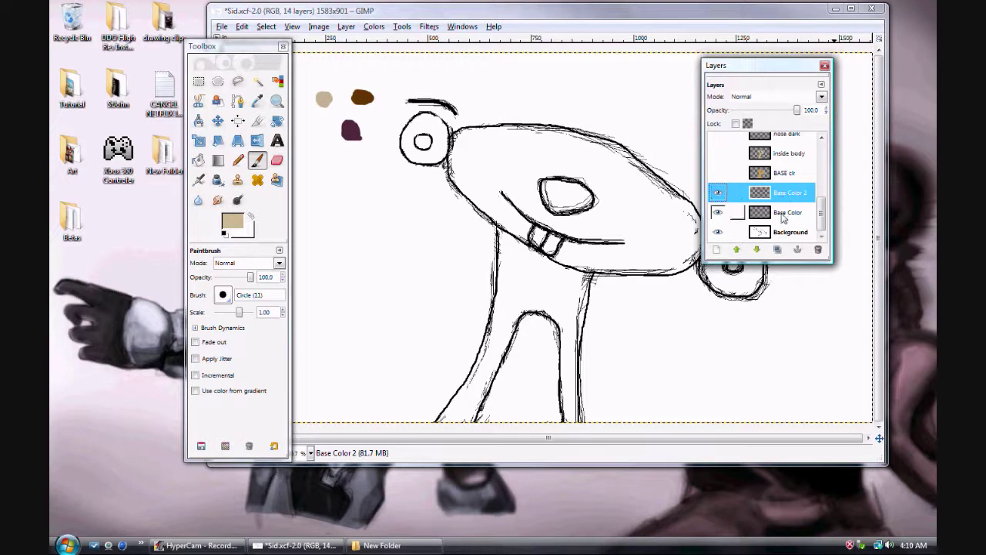
left_click(782, 218)
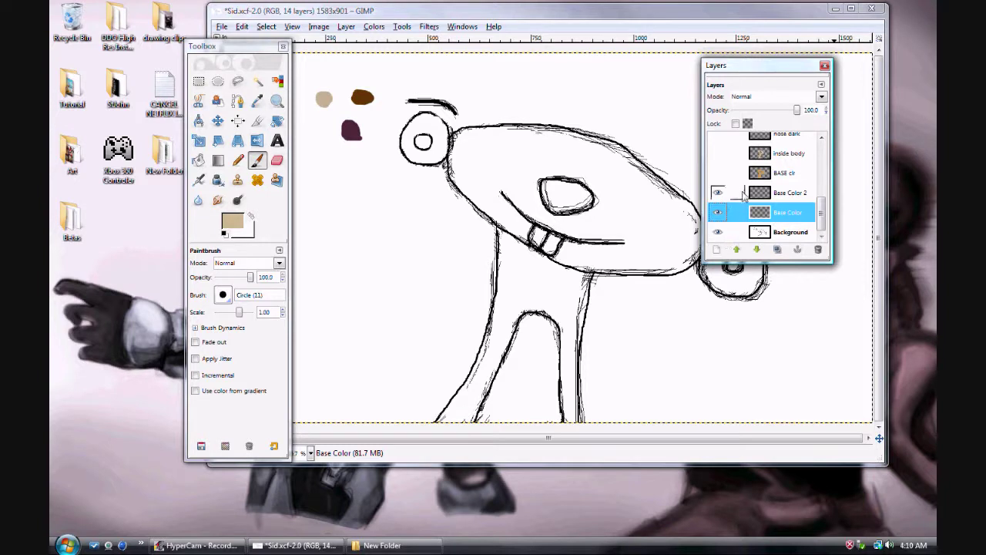
left_click(776, 235)
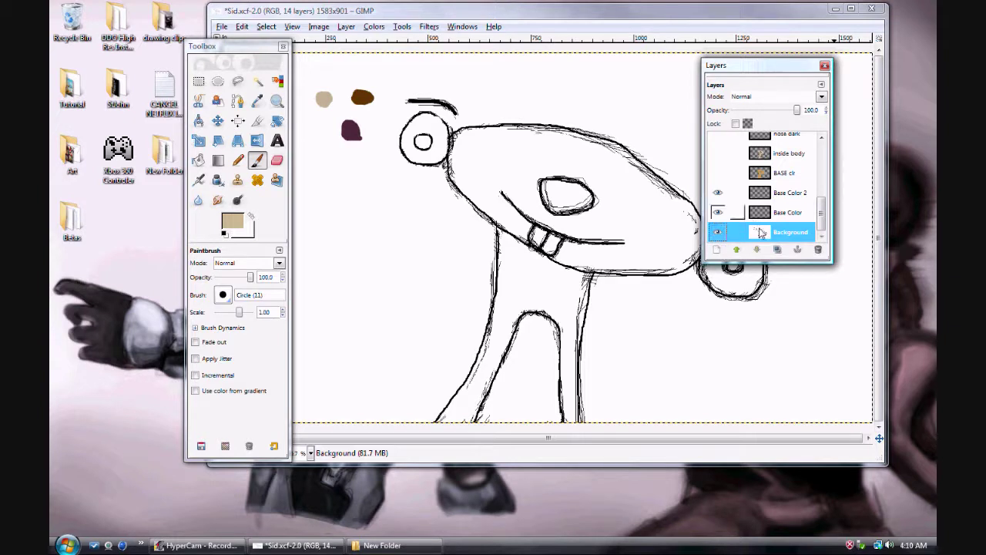
left_click(790, 214)
left_click(791, 194)
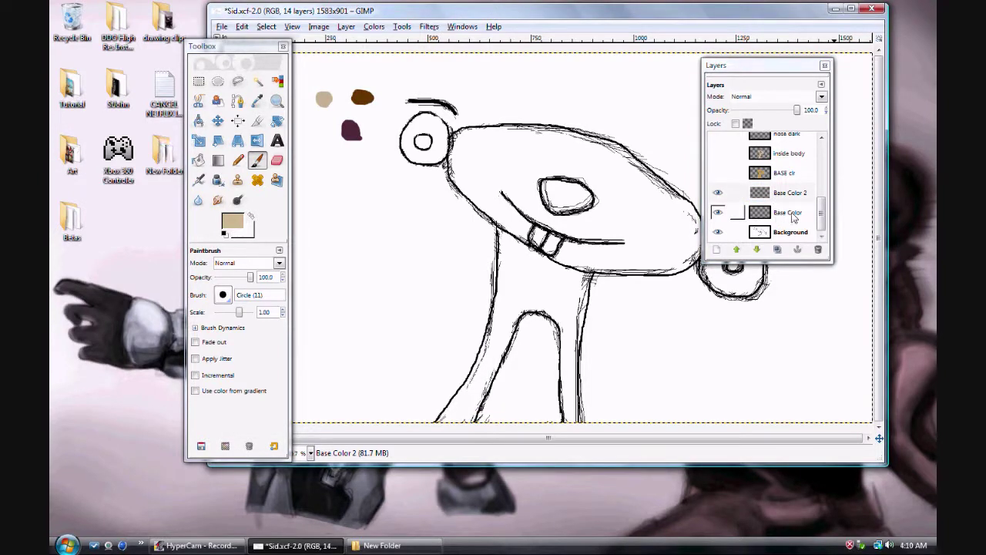
Sample the dark brown from the brown blob, then return to the Paintbrush on the Base Color layer
left_click(794, 216)
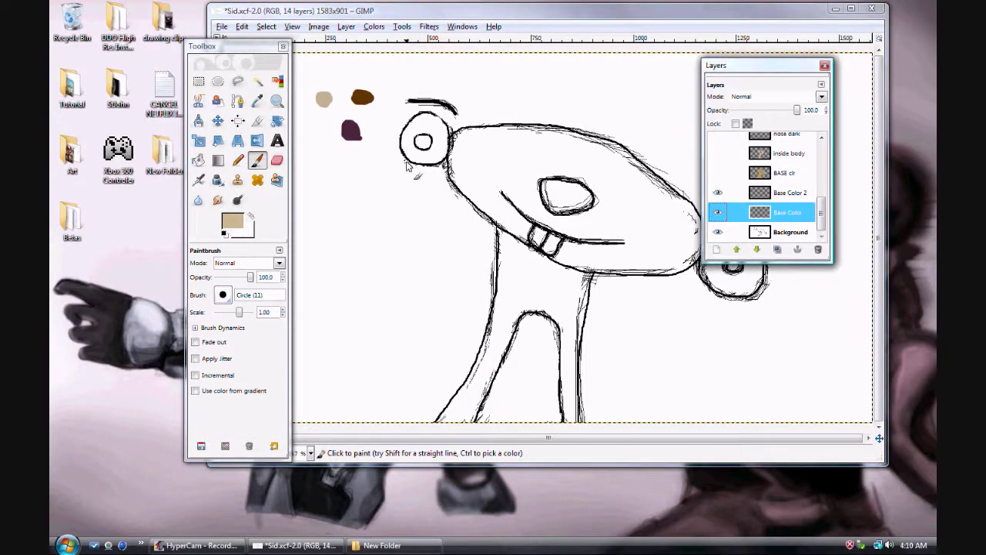
key("i")
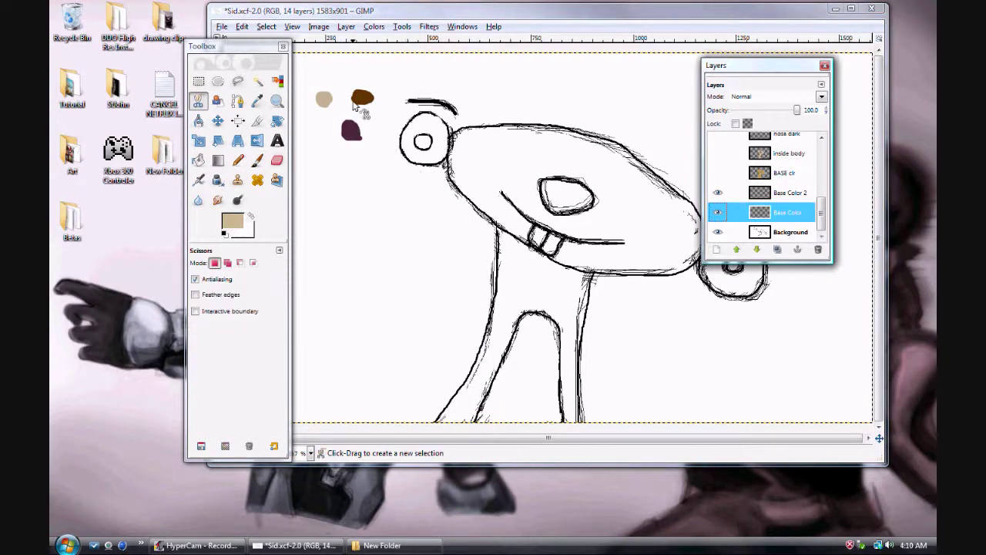
left_click(258, 101)
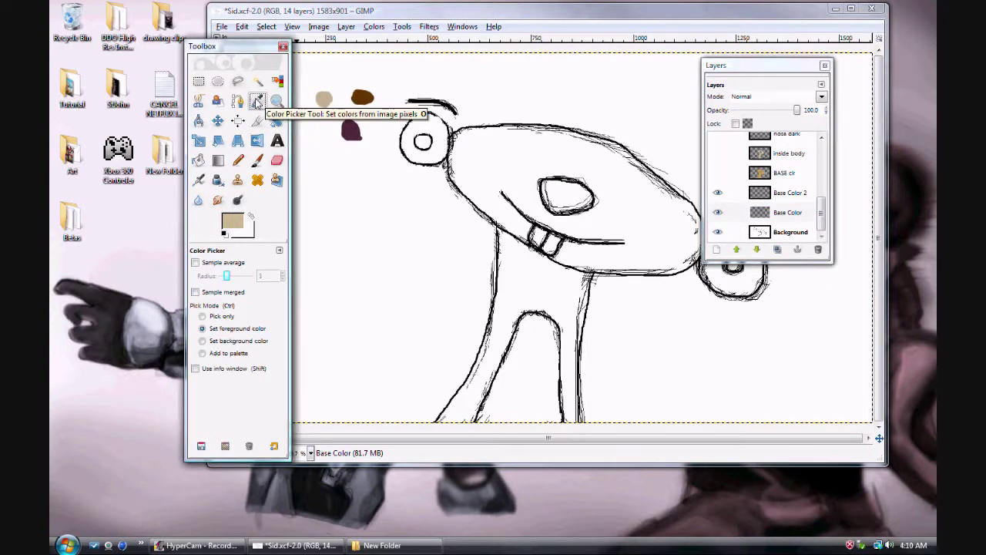
left_click(374, 84)
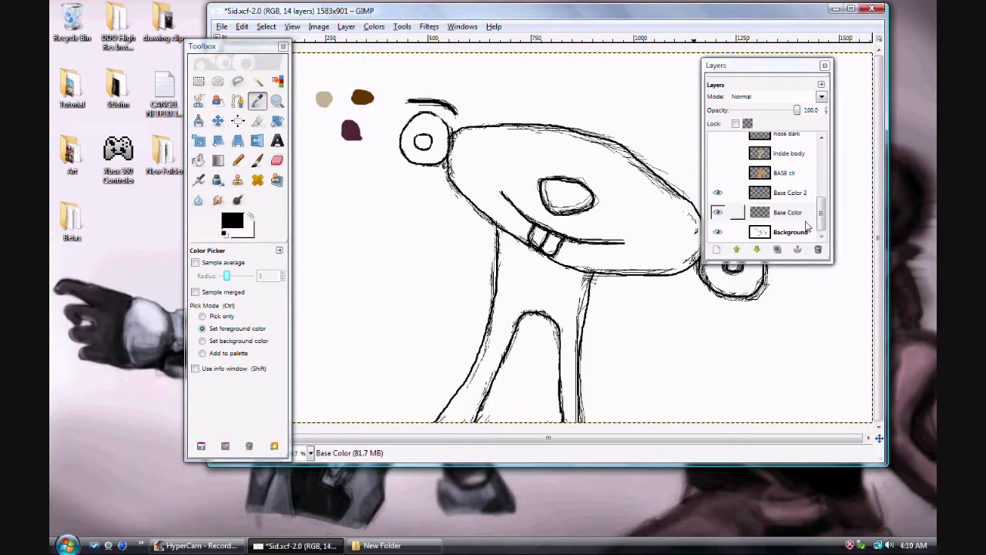
left_click(800, 234)
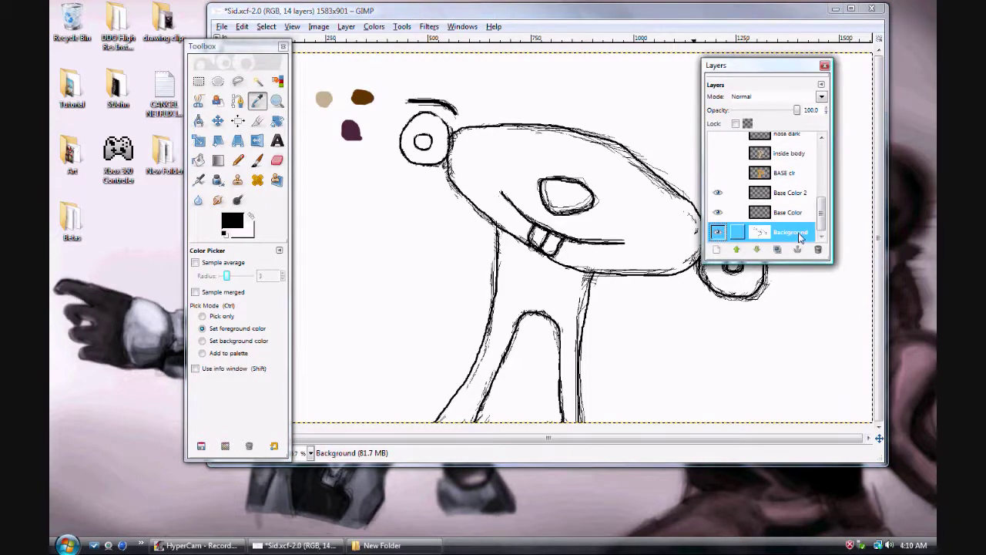
left_click(365, 92)
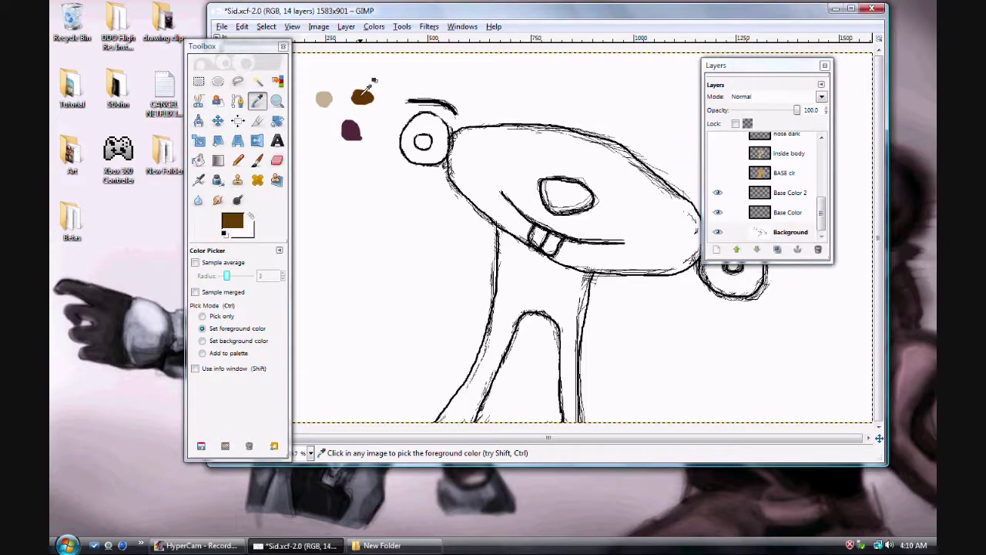
left_click(257, 160)
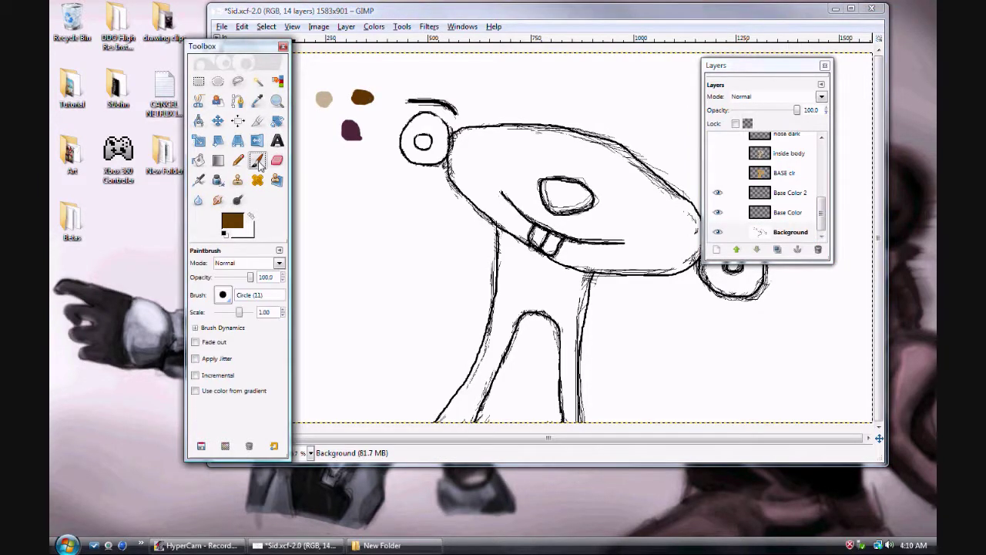
left_click(792, 218)
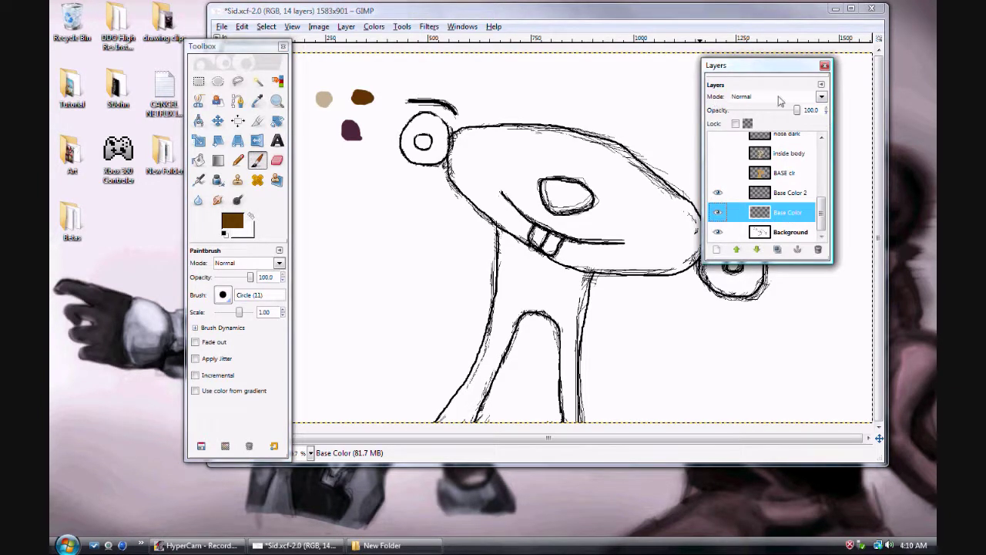
Set the Base Color layer to Multiply and paint a large brown patch over Sid's head
left_click(822, 97)
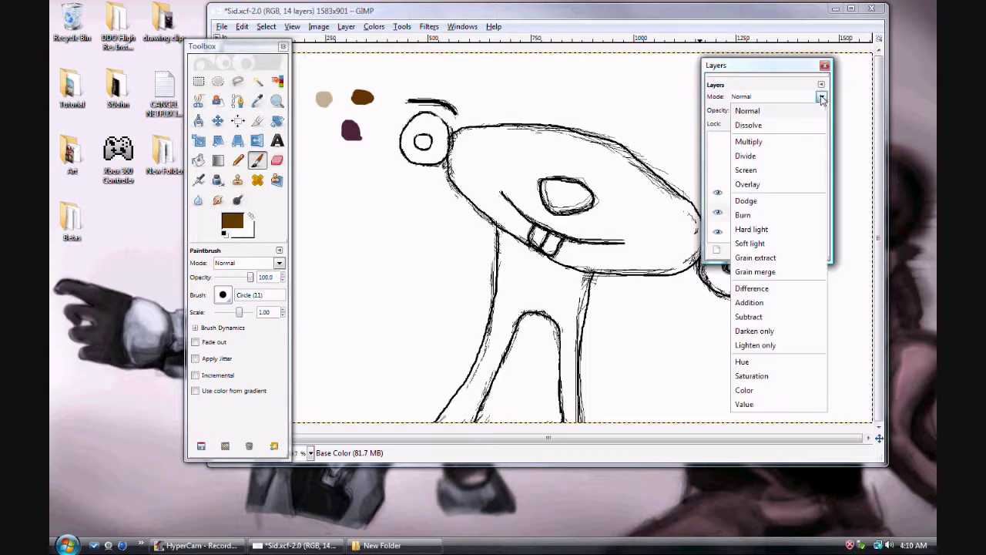
left_click(745, 143)
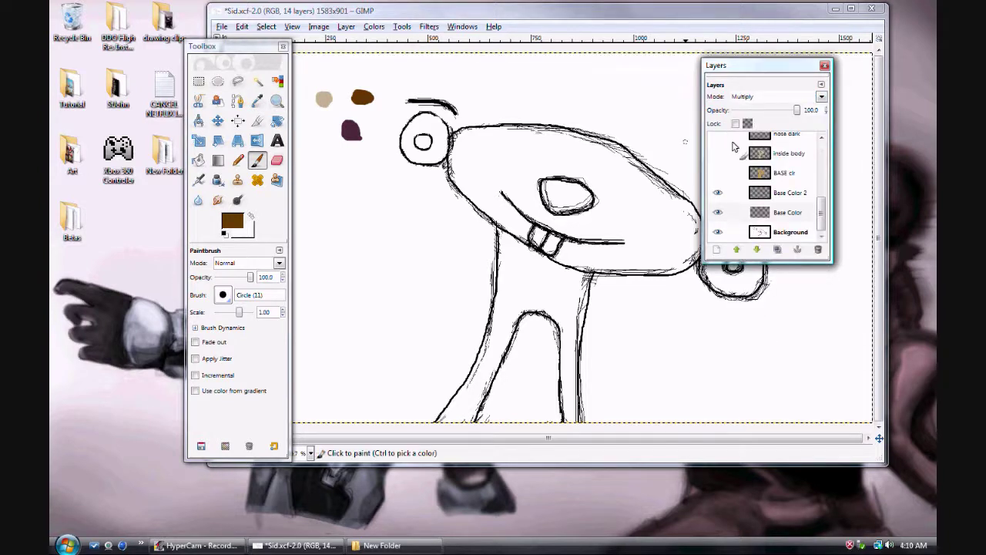
mouse_move(556, 142)
left_mouse_down()
mouse_move(517, 158)
mouse_move(555, 148)
mouse_move(550, 156)
mouse_move(499, 169)
mouse_move(547, 157)
mouse_move(525, 155)
mouse_move(552, 143)
mouse_move(528, 136)
mouse_move(554, 138)
mouse_move(515, 132)
mouse_move(533, 150)
left_mouse_up()
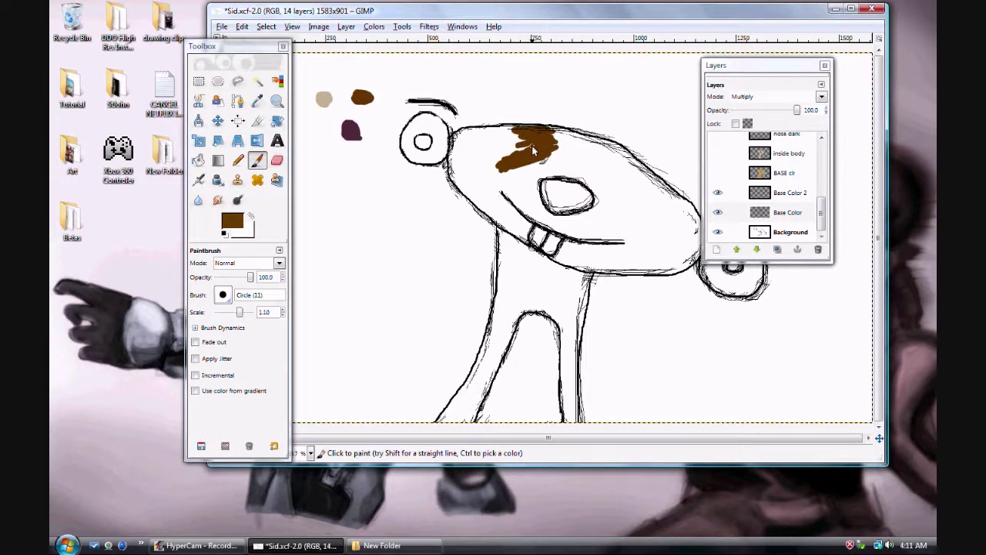
key("bracketright")
key("bracketright")
key("bracketright")
mouse_move(495, 160)
left_mouse_down()
mouse_move(531, 158)
mouse_move(543, 131)
mouse_move(490, 145)
mouse_move(466, 196)
mouse_move(485, 204)
mouse_move(510, 153)
left_mouse_up()
key("bracketright")
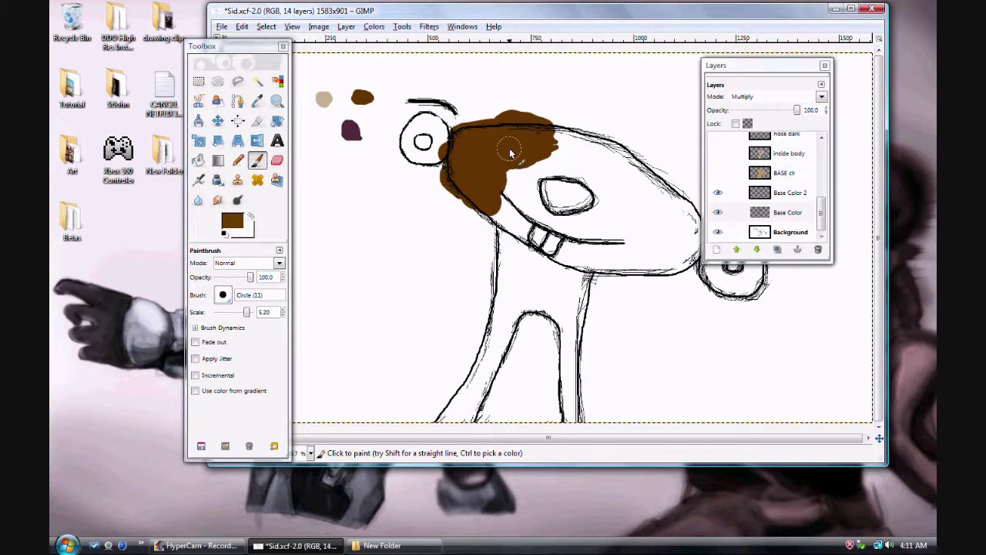
Toggle the Base Color layer mode to Normal and back to Multiply to compare
left_click(821, 97)
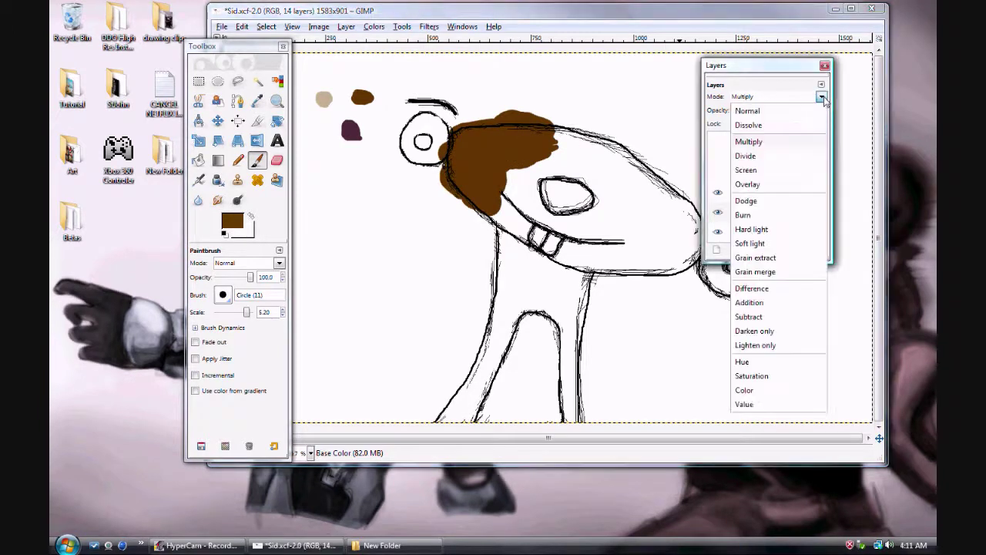
left_click(749, 111)
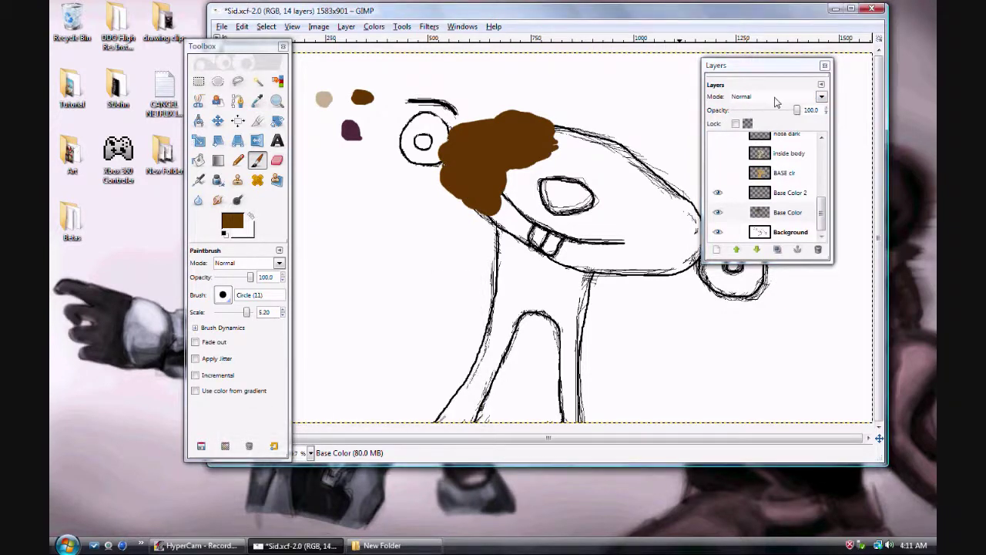
left_click(768, 101)
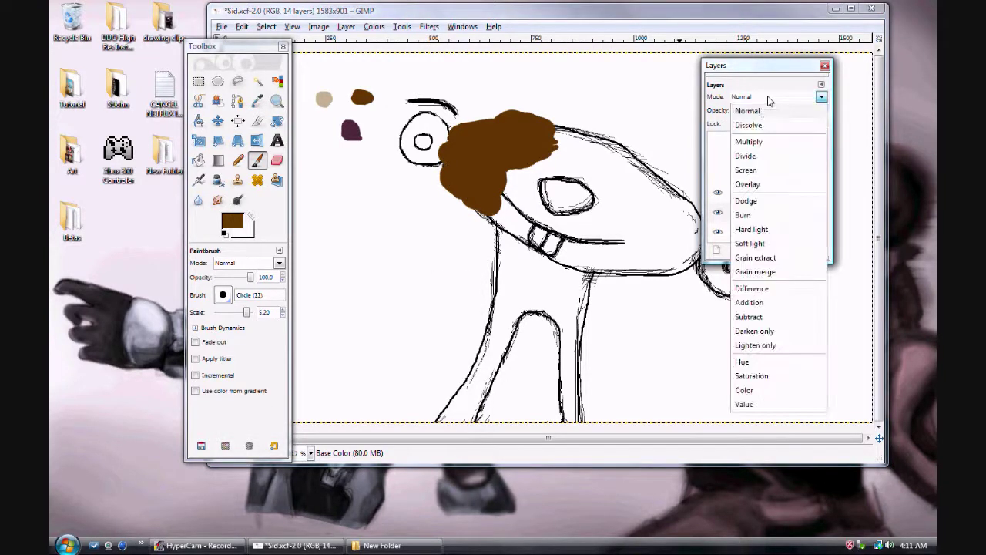
left_click(758, 141)
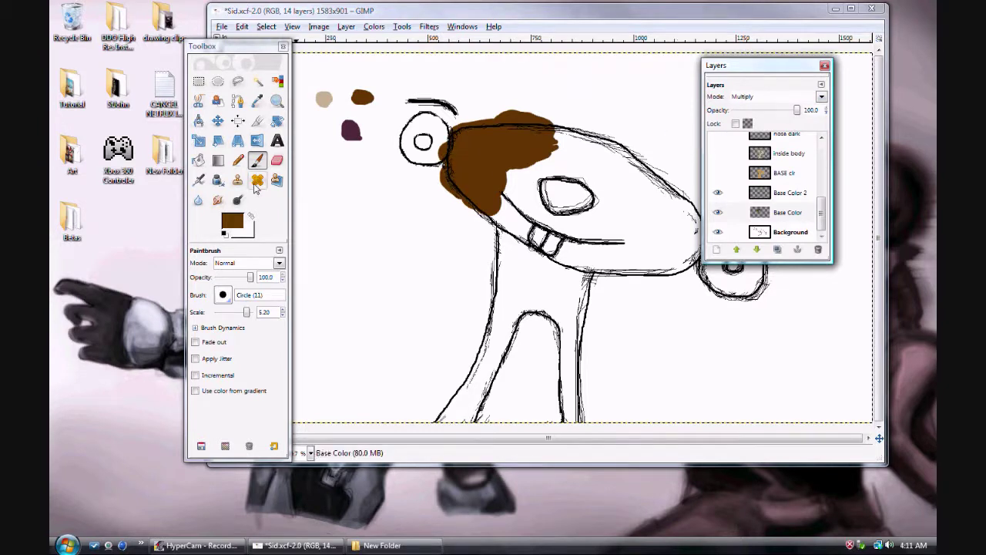
left_click(277, 160)
Erase the brown test paint along the top and left edge of Sid's head
mouse_move(531, 117)
left_mouse_down()
mouse_move(463, 125)
mouse_move(512, 112)
mouse_move(539, 118)
mouse_move(518, 127)
mouse_move(508, 114)
mouse_move(570, 130)
mouse_move(547, 127)
left_mouse_up()
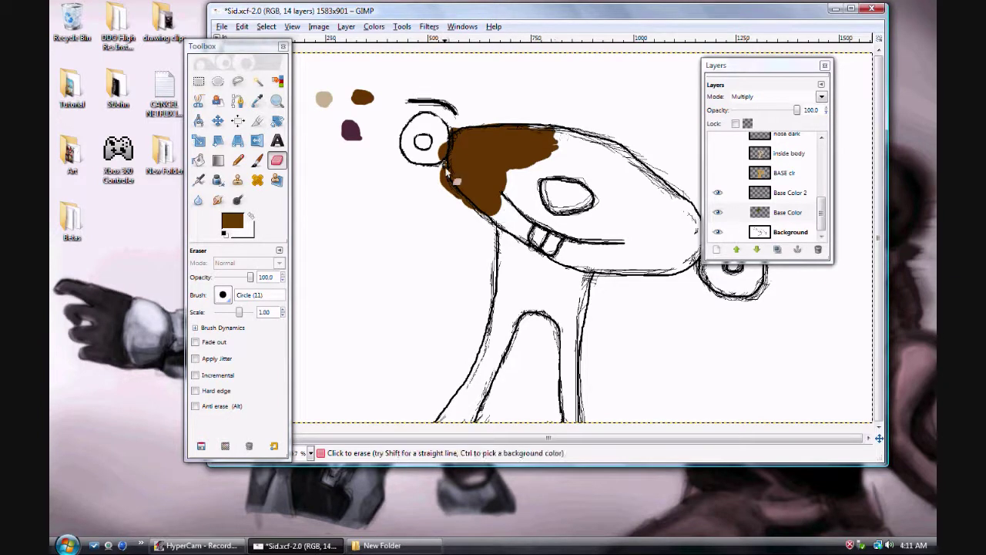
mouse_move(453, 150)
left_mouse_down()
mouse_move(444, 195)
mouse_move(439, 151)
mouse_move(447, 197)
mouse_move(480, 216)
mouse_move(448, 181)
mouse_move(456, 134)
mouse_move(446, 178)
mouse_move(458, 128)
mouse_move(473, 122)
mouse_move(454, 168)
left_mouse_up()
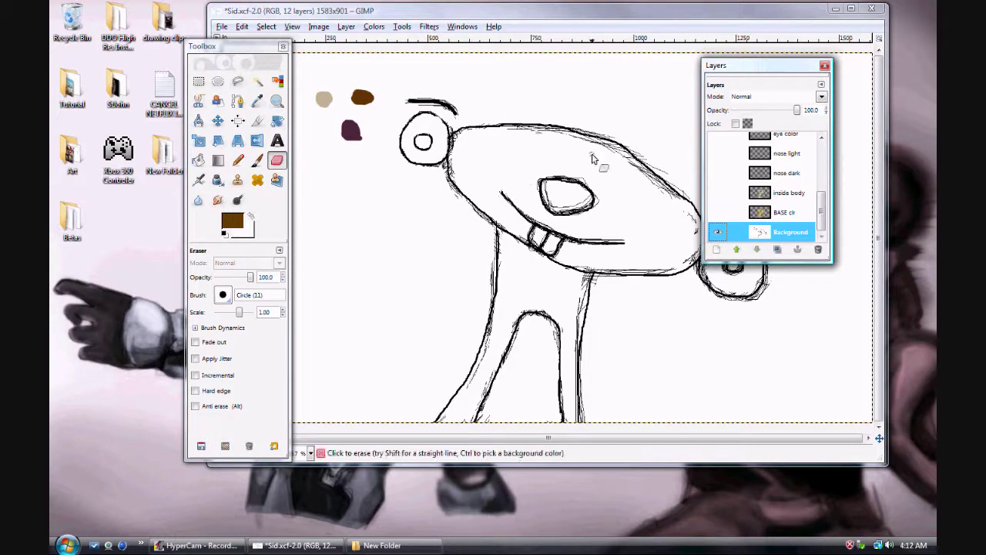
right_click(799, 219)
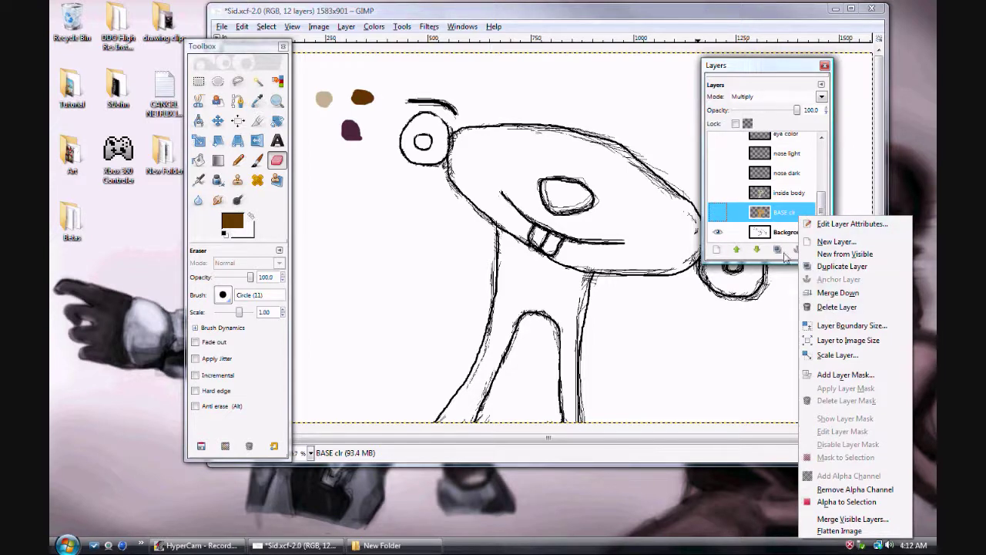
Make the BASE clr layer visible so tan fills Sid's head, neck and body
left_click(822, 203)
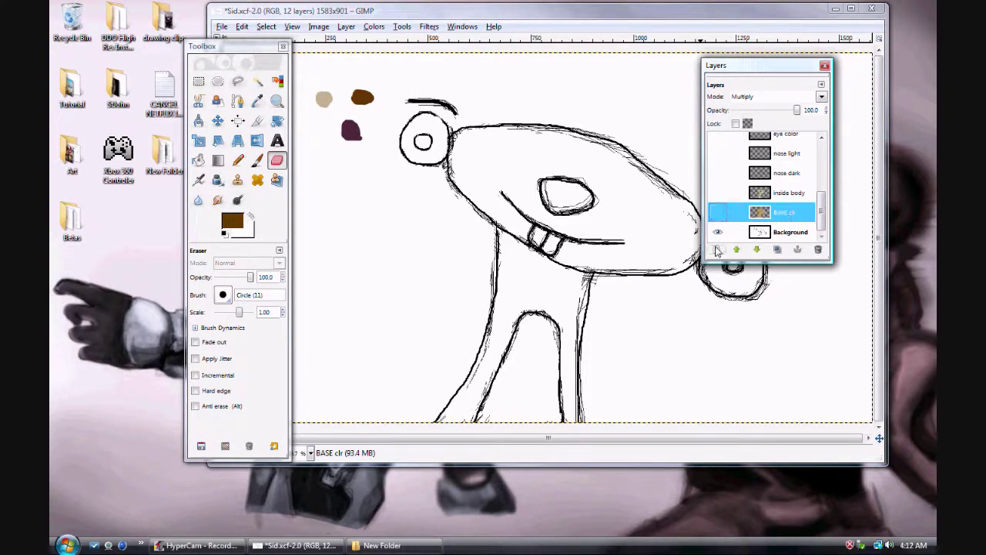
left_click(800, 195)
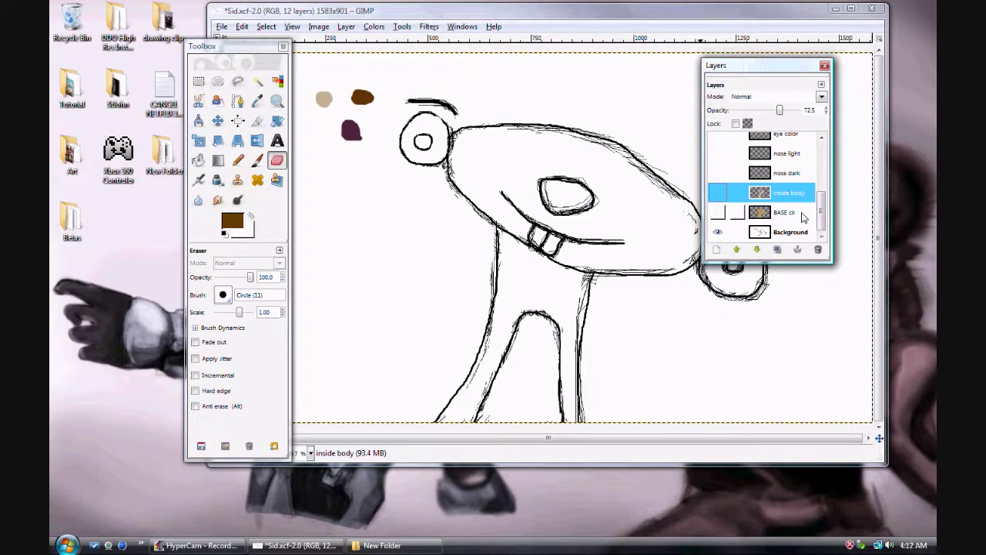
left_click(802, 218)
left_click(717, 215)
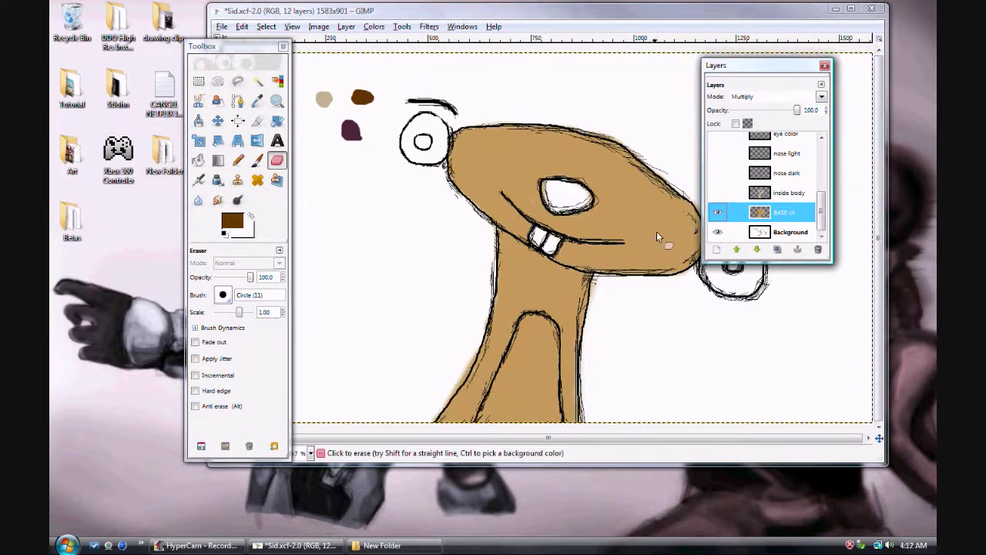
left_click(883, 233)
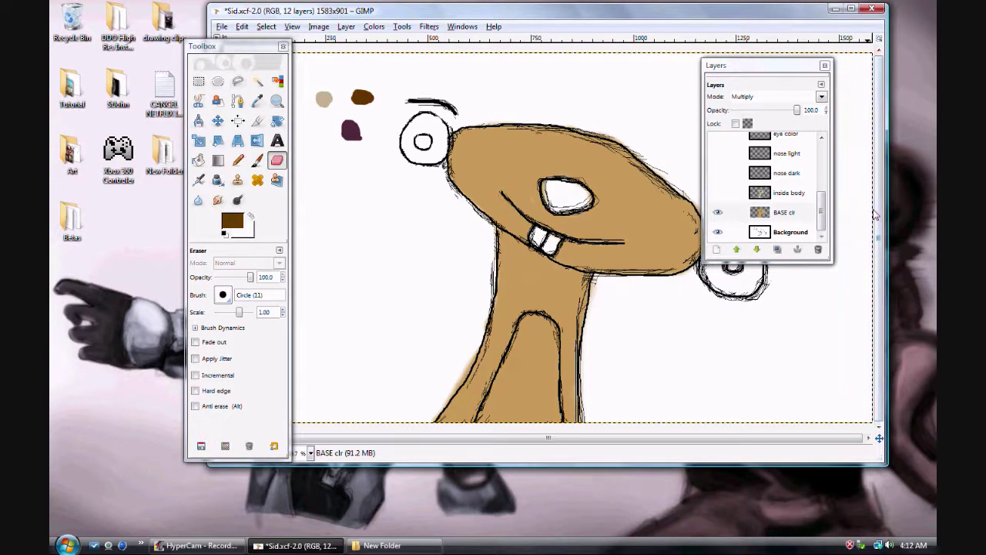
left_click(784, 215)
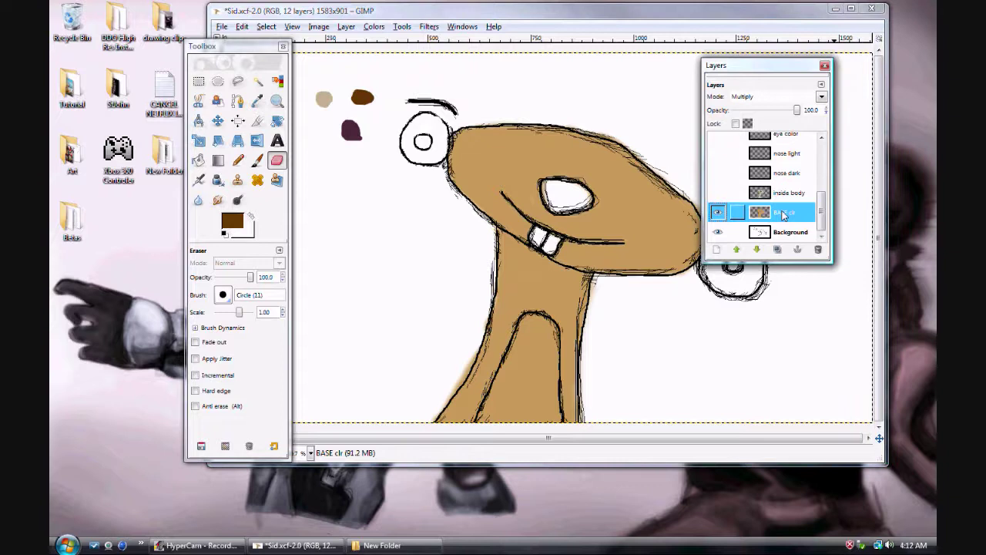
left_click(717, 250)
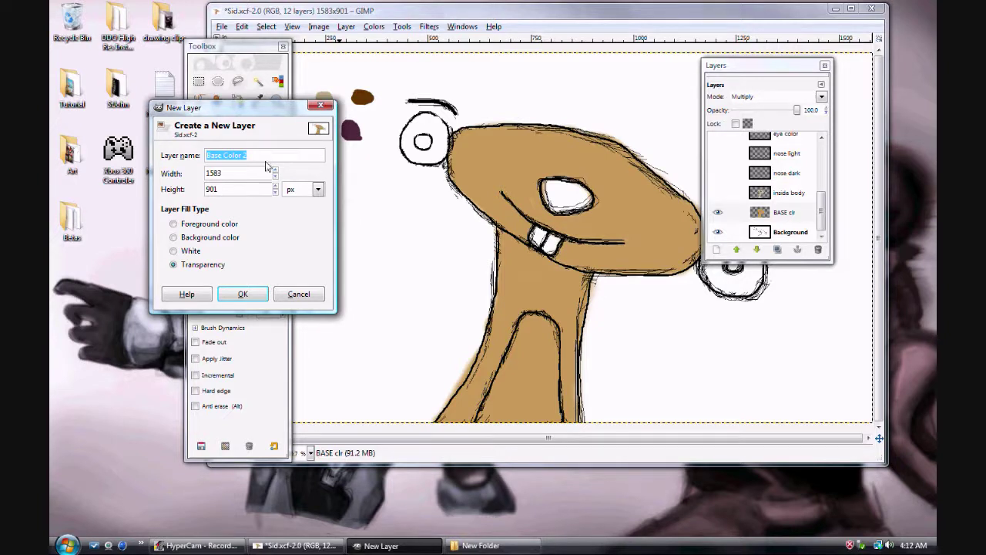
left_click(299, 295)
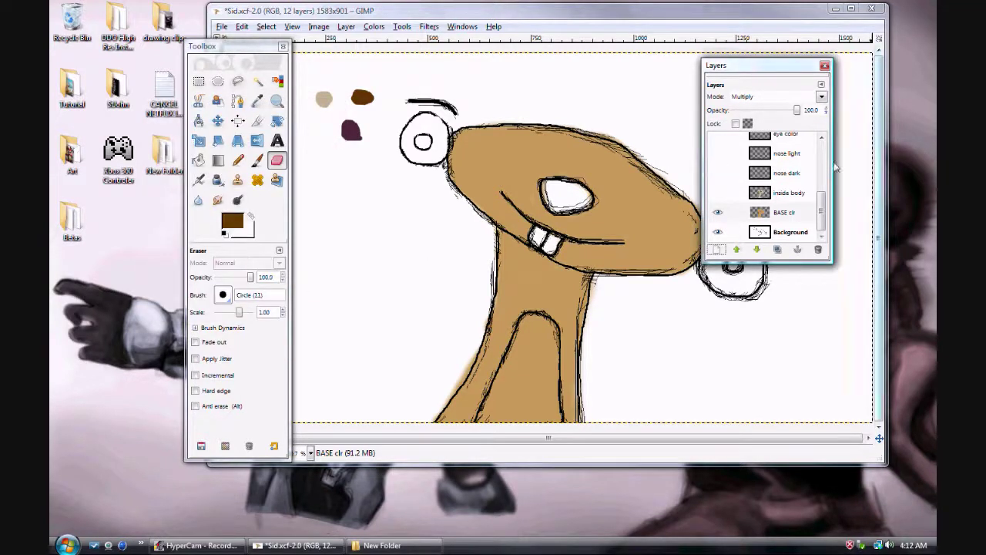
left_click(803, 199)
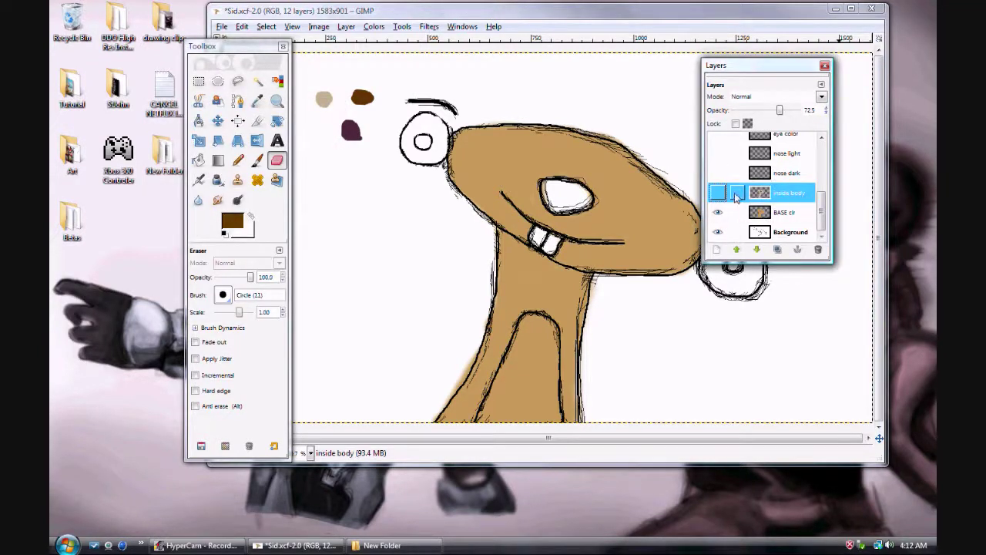